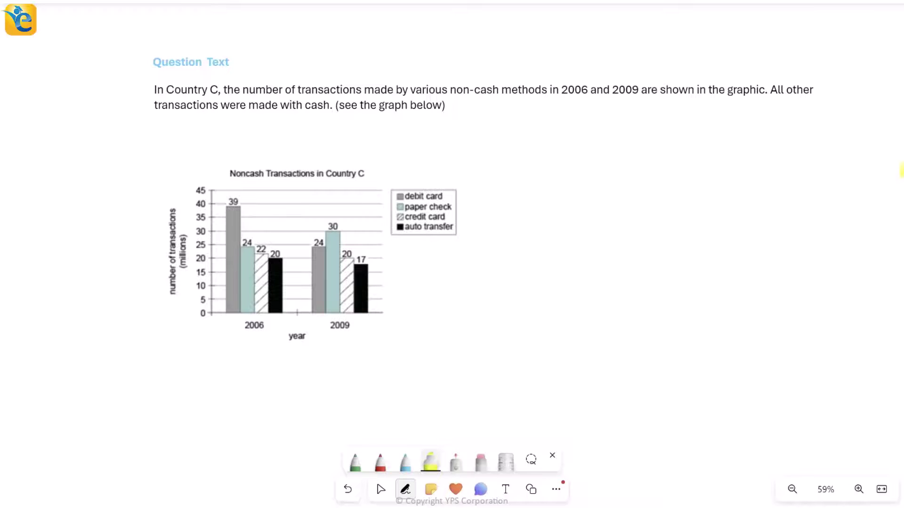
Highlight "Country C" in the chart title and "number of transactions" in yellow, and underline "non-cash methods" in blue
{"action": "left_click_drag", "start_coordinate": [326, 174], "coordinate": [364, 173]}
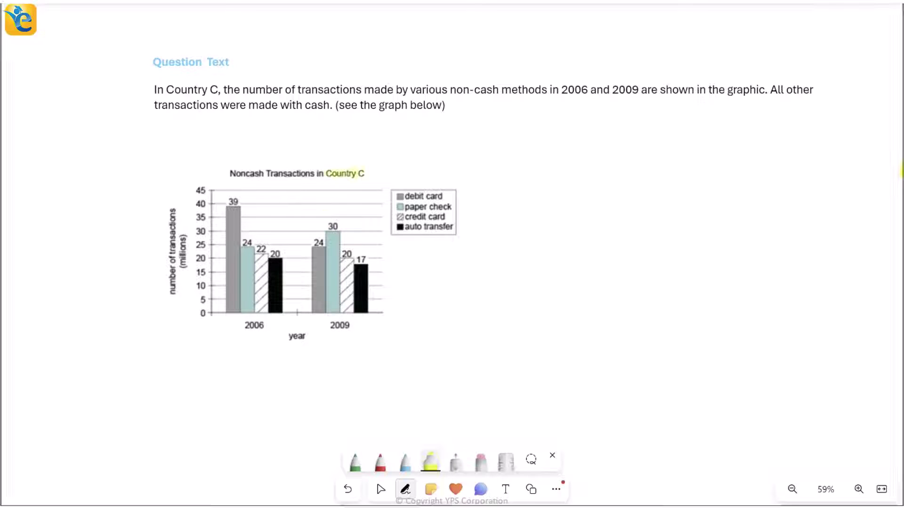
{"action": "left_click_drag", "start_coordinate": [243, 89], "coordinate": [361, 89]}
{"action": "left_click", "coordinate": [405, 462]}
{"action": "left_click_drag", "start_coordinate": [454, 96], "coordinate": [537, 95]}
Use the laser pointer to indicate the years 2006 and 2009 and circle the chart legend
{"action": "left_click", "coordinate": [455, 461]}
{"action": "mouse_move", "coordinate": [582, 76]}
{"action": "left_mouse_down"}
{"action": "mouse_move", "coordinate": [609, 106]}
{"action": "mouse_move", "coordinate": [603, 76]}
{"action": "left_mouse_up"}
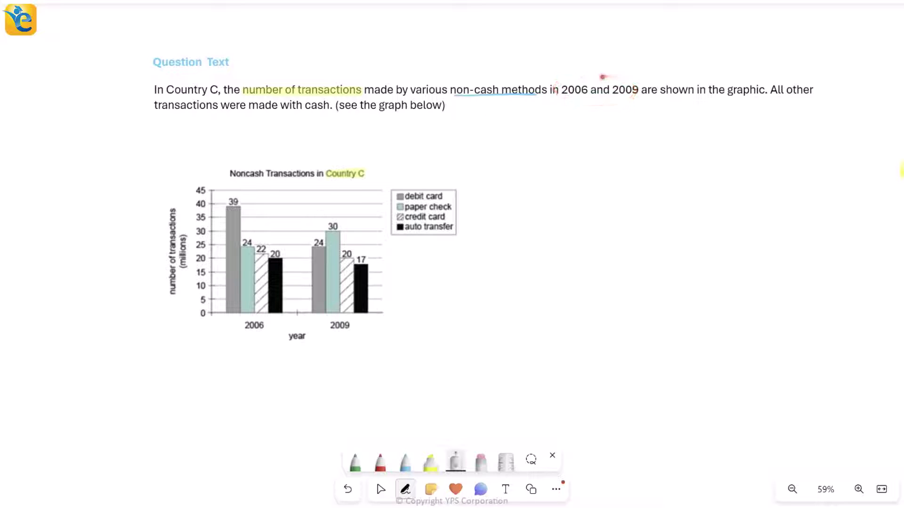
{"action": "mouse_move", "coordinate": [238, 336]}
{"action": "left_mouse_down"}
{"action": "mouse_move", "coordinate": [285, 312]}
{"action": "mouse_move", "coordinate": [247, 343]}
{"action": "left_mouse_up"}
{"action": "left_click_drag", "start_coordinate": [399, 181], "coordinate": [395, 186]}
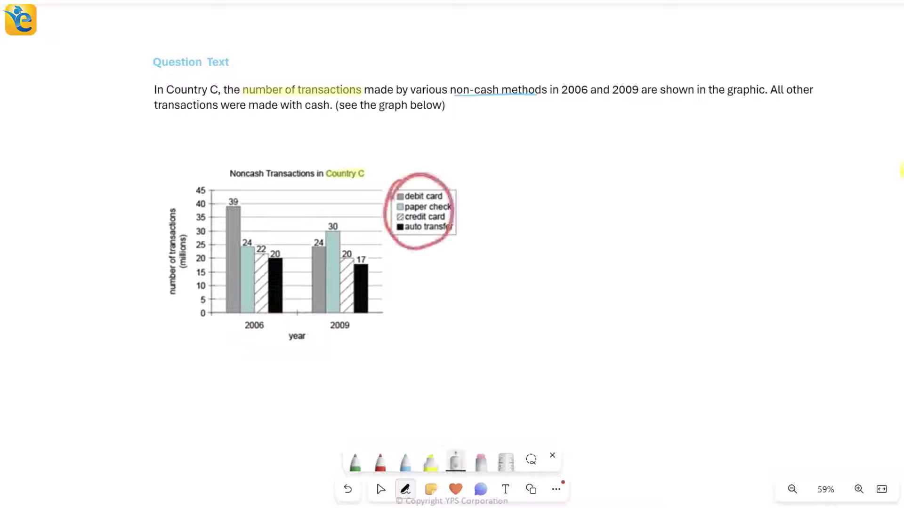
Trace laser-pointer arrows from the legend to both bar groups, circle 2006 and mark its bars
{"action": "mouse_move", "coordinate": [496, 89]}
{"action": "left_mouse_down"}
{"action": "mouse_move", "coordinate": [508, 120]}
{"action": "mouse_move", "coordinate": [473, 202]}
{"action": "mouse_move", "coordinate": [467, 183]}
{"action": "mouse_move", "coordinate": [474, 198]}
{"action": "mouse_move", "coordinate": [459, 213]}
{"action": "mouse_move", "coordinate": [477, 224]}
{"action": "mouse_move", "coordinate": [397, 295]}
{"action": "left_mouse_up"}
{"action": "mouse_move", "coordinate": [416, 157]}
{"action": "left_mouse_down"}
{"action": "mouse_move", "coordinate": [438, 192]}
{"action": "mouse_move", "coordinate": [271, 223]}
{"action": "mouse_move", "coordinate": [281, 226]}
{"action": "left_mouse_up"}
{"action": "mouse_move", "coordinate": [258, 314]}
{"action": "left_mouse_down"}
{"action": "mouse_move", "coordinate": [264, 337]}
{"action": "mouse_move", "coordinate": [264, 314]}
{"action": "left_mouse_up"}
{"action": "left_click_drag", "start_coordinate": [216, 190], "coordinate": [292, 251]}
{"action": "left_click_drag", "start_coordinate": [459, 207], "coordinate": [482, 187]}
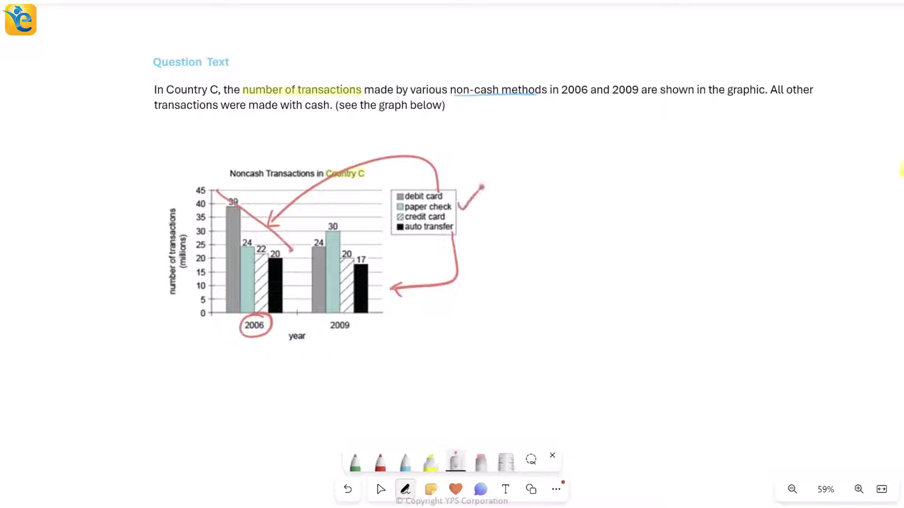
Circle 2009 with the laser pointer, bracket its bars, then outline the legend, the year labels and the whole chart
{"action": "left_click_drag", "start_coordinate": [335, 314], "coordinate": [334, 317]}
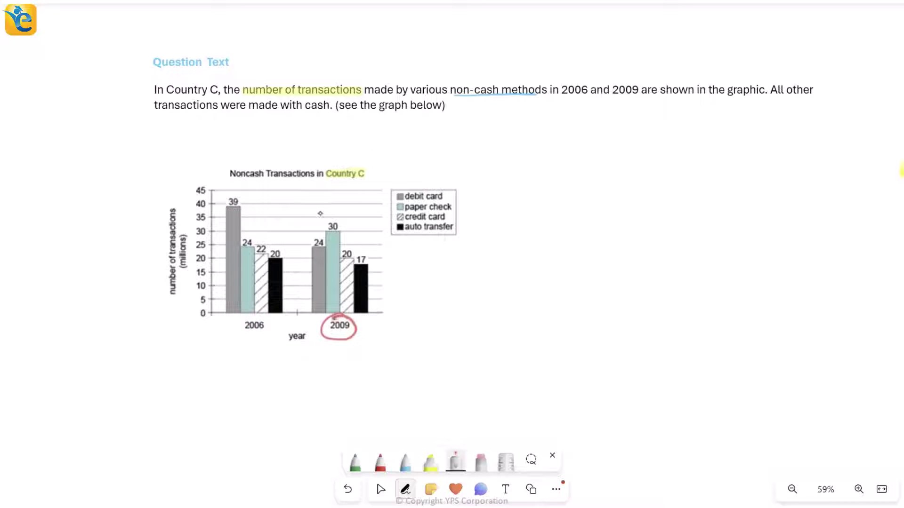
{"action": "left_click_drag", "start_coordinate": [379, 260], "coordinate": [309, 262]}
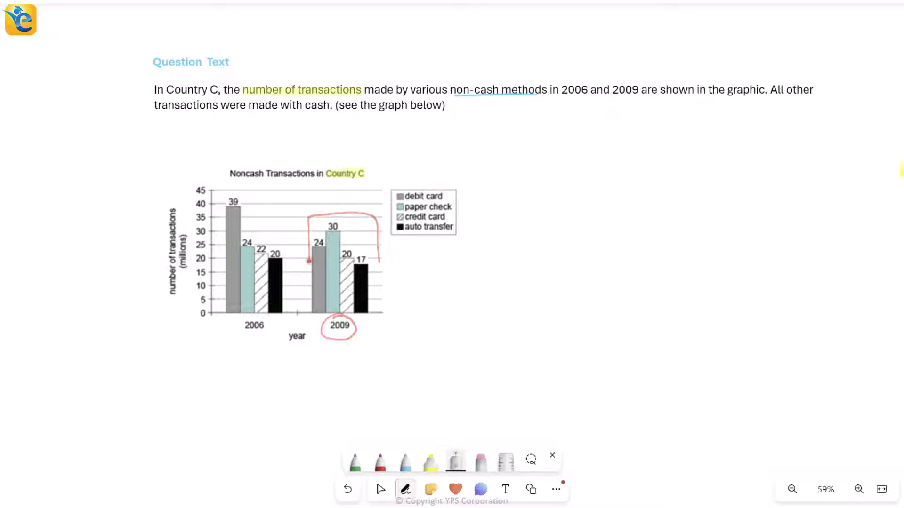
{"action": "left_click_drag", "start_coordinate": [203, 360], "coordinate": [389, 345]}
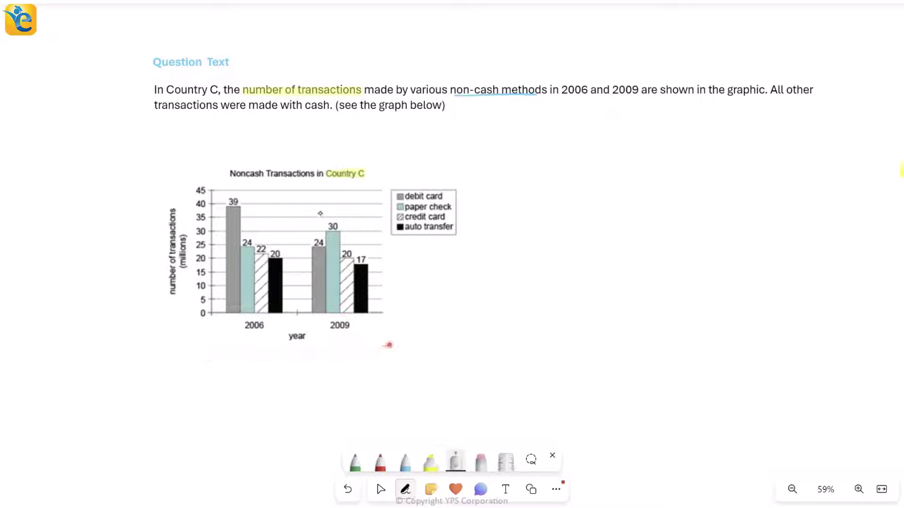
{"action": "left_click_drag", "start_coordinate": [465, 181], "coordinate": [392, 245]}
{"action": "left_click_drag", "start_coordinate": [232, 339], "coordinate": [260, 339]}
{"action": "left_click_drag", "start_coordinate": [321, 336], "coordinate": [356, 333]}
{"action": "mouse_move", "coordinate": [235, 344]}
{"action": "left_mouse_down"}
{"action": "mouse_move", "coordinate": [387, 323]}
{"action": "mouse_move", "coordinate": [177, 304]}
{"action": "left_mouse_up"}
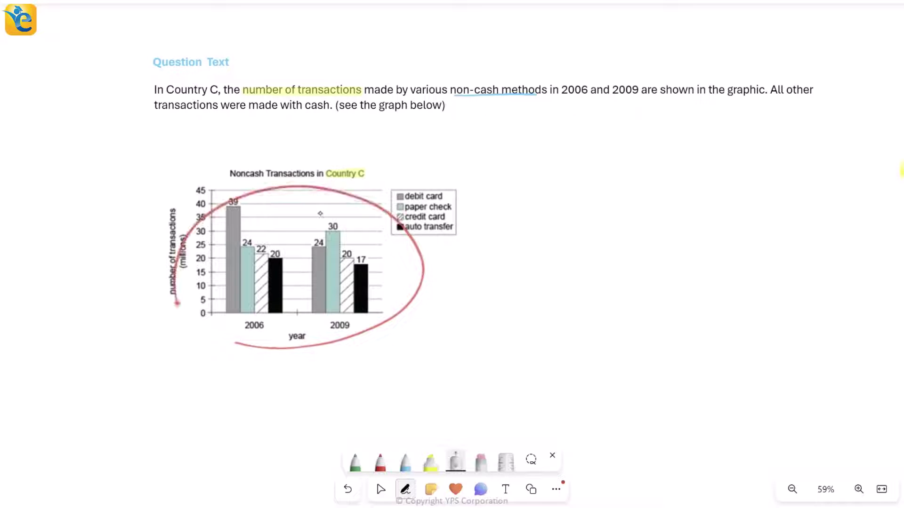
Highlight "with cash" in yellow in the question text
{"action": "left_click_drag", "start_coordinate": [278, 106], "coordinate": [328, 106]}
{"action": "left_click", "coordinate": [431, 462]}
Point out the 2006 label and the chart title "Noncash Transactions in Country C" with the laser pointer
{"action": "scroll", "coordinate": [288, 278], "scroll_direction": "up", "scroll_amount": 4}
{"action": "scroll", "coordinate": [360, 245], "scroll_direction": "left", "scroll_amount": 1}
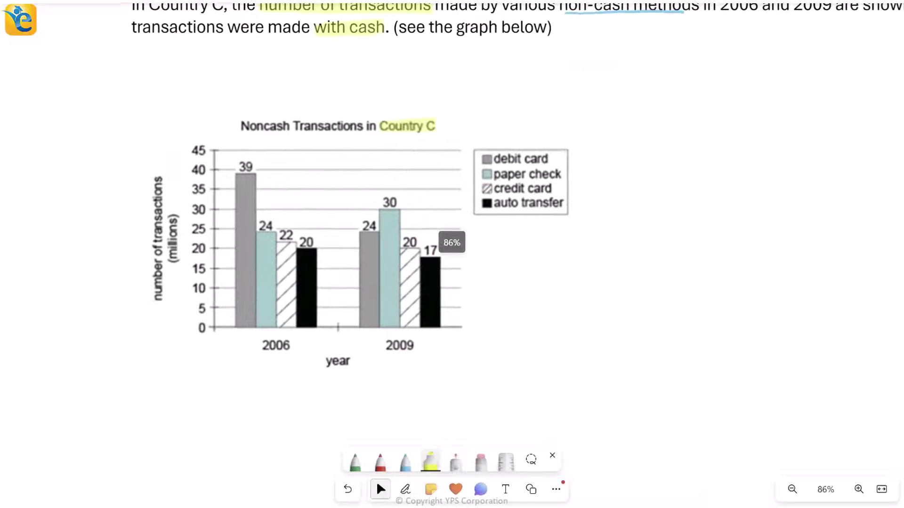
{"action": "left_click", "coordinate": [455, 463]}
{"action": "mouse_move", "coordinate": [287, 339]}
{"action": "left_mouse_down"}
{"action": "mouse_move", "coordinate": [262, 354]}
{"action": "mouse_move", "coordinate": [257, 342]}
{"action": "left_mouse_up"}
{"action": "left_click_drag", "start_coordinate": [238, 133], "coordinate": [431, 133]}
{"action": "left_click_drag", "start_coordinate": [282, 336], "coordinate": [288, 339]}
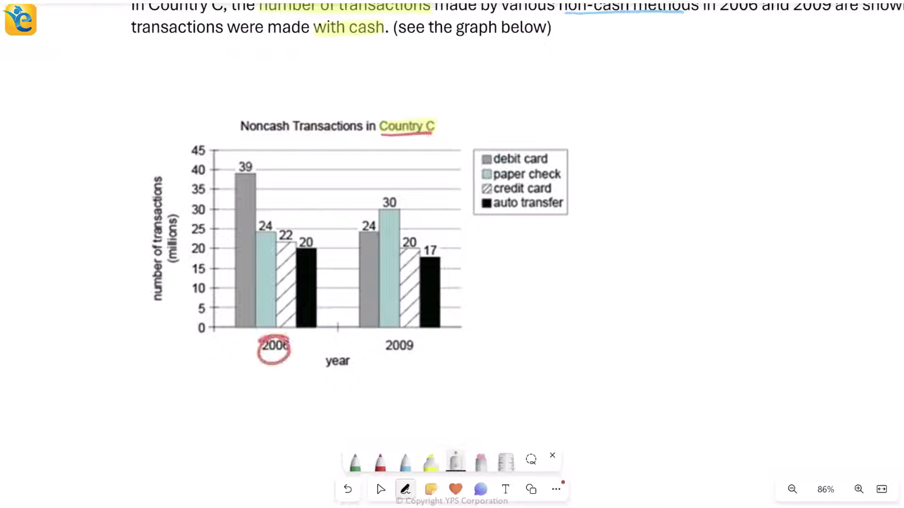
{"action": "left_click_drag", "start_coordinate": [242, 137], "coordinate": [348, 138]}
{"action": "mouse_move", "coordinate": [332, 114]}
{"action": "left_mouse_down"}
{"action": "mouse_move", "coordinate": [424, 80]}
{"action": "mouse_move", "coordinate": [522, 141]}
{"action": "left_mouse_up"}
{"action": "key", "text": "Escape"}
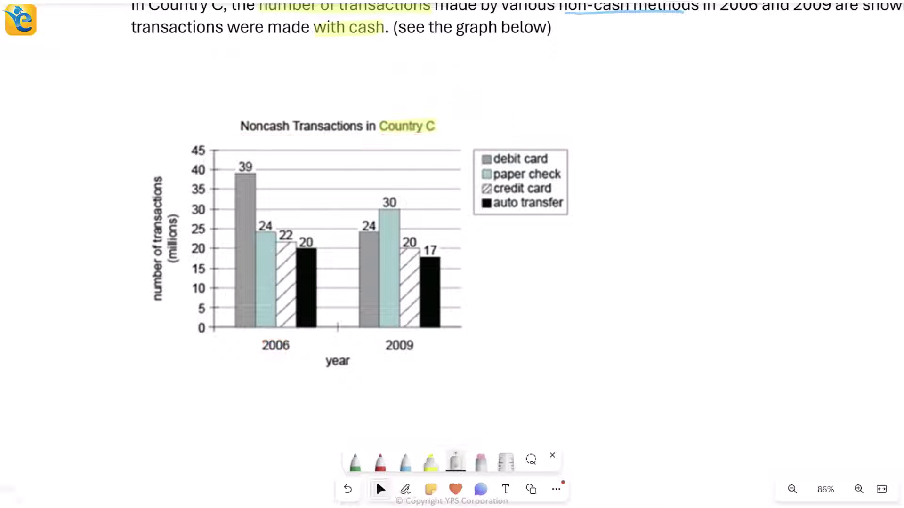
Use the laser pointer to indicate the 2006 bars, the vertical axis label and the word "Transactions" in the chart title
{"action": "left_click_drag", "start_coordinate": [244, 153], "coordinate": [257, 145]}
{"action": "mouse_move", "coordinate": [261, 210]}
{"action": "left_mouse_down"}
{"action": "mouse_move", "coordinate": [272, 201]}
{"action": "mouse_move", "coordinate": [321, 213]}
{"action": "left_mouse_up"}
{"action": "left_click_drag", "start_coordinate": [169, 180], "coordinate": [163, 280]}
{"action": "mouse_move", "coordinate": [172, 209]}
{"action": "left_mouse_down"}
{"action": "mouse_move", "coordinate": [183, 264]}
{"action": "mouse_move", "coordinate": [172, 211]}
{"action": "left_mouse_up"}
{"action": "left_click_drag", "start_coordinate": [239, 150], "coordinate": [326, 232]}
{"action": "mouse_move", "coordinate": [297, 115]}
{"action": "left_mouse_down"}
{"action": "mouse_move", "coordinate": [338, 142]}
{"action": "mouse_move", "coordinate": [308, 114]}
{"action": "left_mouse_up"}
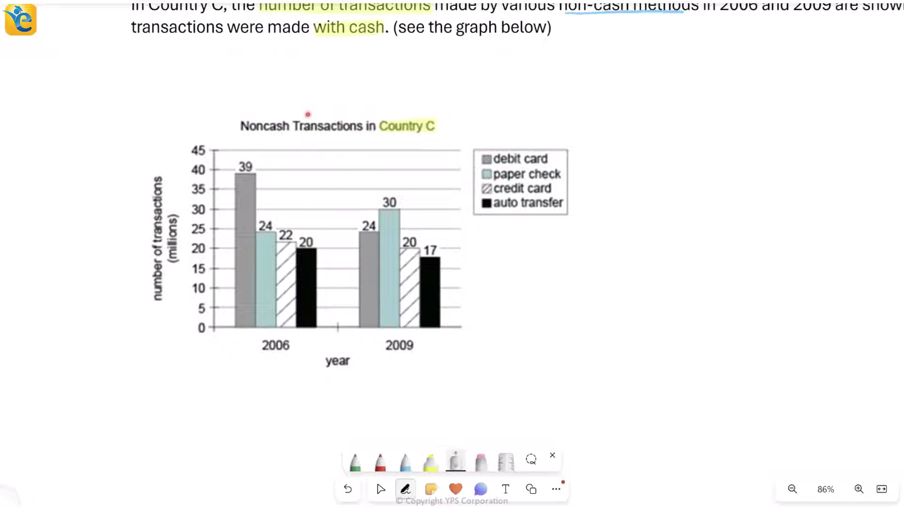
Trace the credit card legend entry to its 2006 bar with the laser pointer and indicate the axis unit "(millions)"
{"action": "mouse_move", "coordinate": [484, 200]}
{"action": "left_mouse_down"}
{"action": "mouse_move", "coordinate": [511, 202]}
{"action": "mouse_move", "coordinate": [464, 189]}
{"action": "mouse_move", "coordinate": [317, 201]}
{"action": "mouse_move", "coordinate": [297, 223]}
{"action": "left_mouse_up"}
{"action": "mouse_move", "coordinate": [299, 211]}
{"action": "left_mouse_down"}
{"action": "mouse_move", "coordinate": [308, 221]}
{"action": "mouse_move", "coordinate": [296, 241]}
{"action": "left_mouse_up"}
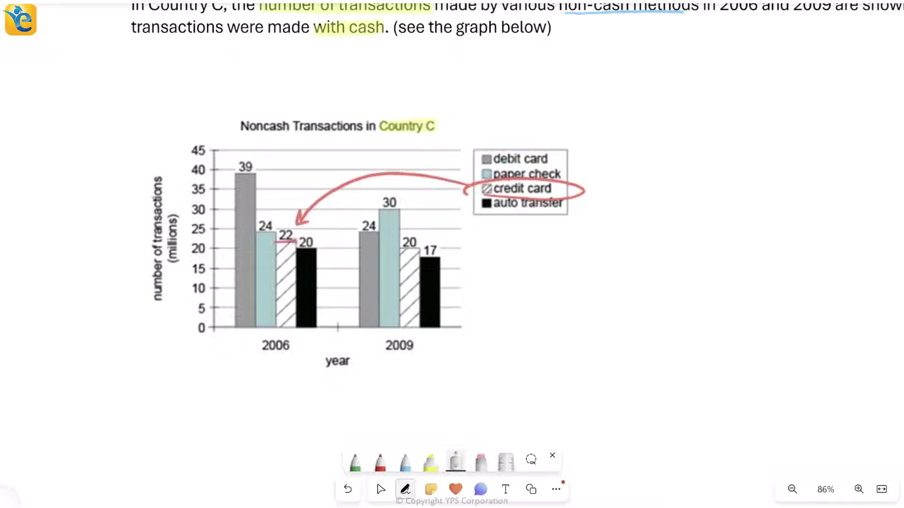
{"action": "left_click_drag", "start_coordinate": [183, 207], "coordinate": [182, 274]}
Point out 2009 with the laser pointer, trace the debit card legend entry to its bar and indicate the millions unit
{"action": "mouse_move", "coordinate": [406, 331]}
{"action": "left_mouse_down"}
{"action": "mouse_move", "coordinate": [424, 350]}
{"action": "mouse_move", "coordinate": [409, 329]}
{"action": "left_mouse_up"}
{"action": "mouse_move", "coordinate": [488, 164]}
{"action": "left_mouse_down"}
{"action": "mouse_move", "coordinate": [560, 162]}
{"action": "mouse_move", "coordinate": [442, 120]}
{"action": "mouse_move", "coordinate": [364, 216]}
{"action": "mouse_move", "coordinate": [378, 231]}
{"action": "left_mouse_up"}
{"action": "left_click_drag", "start_coordinate": [184, 211], "coordinate": [182, 271]}
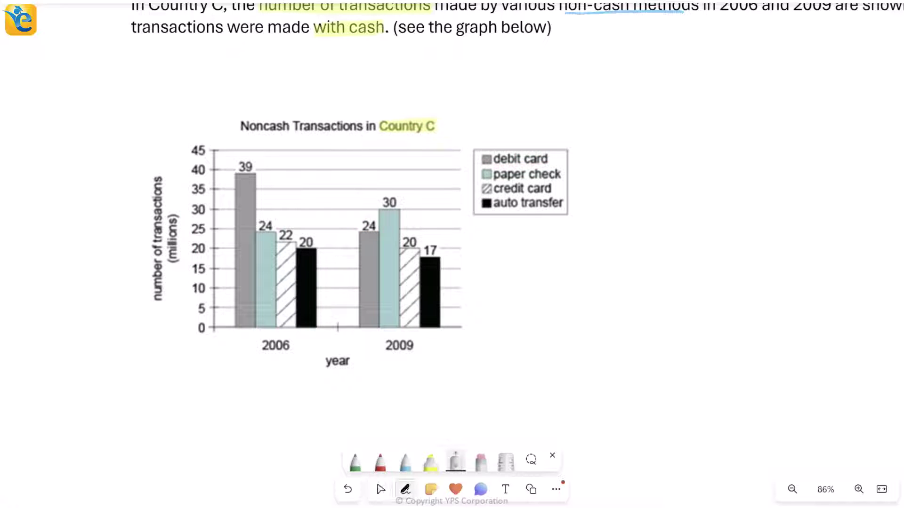
{"action": "key", "text": "Escape"}
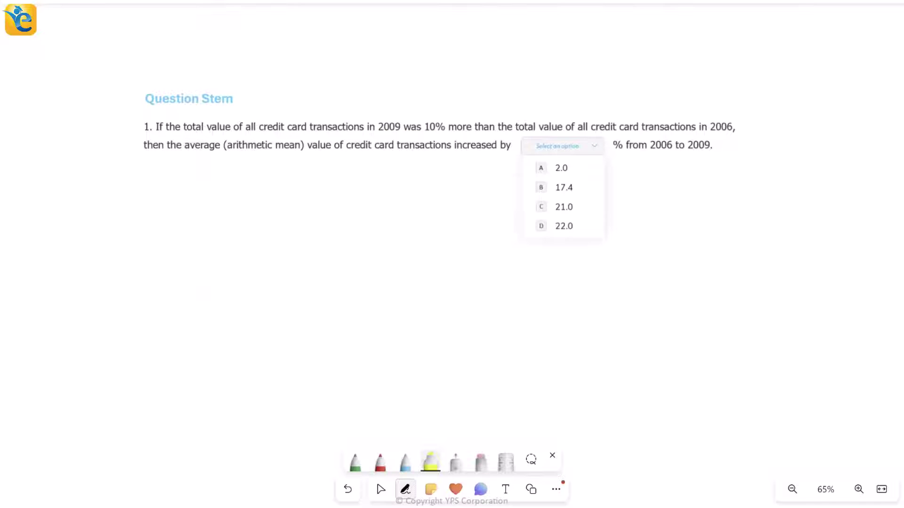
Highlight both total-value phrases in yellow, underline 2009 and circle "10% more than" in blue in the question stem
{"action": "mouse_move", "coordinate": [184, 127]}
{"action": "left_mouse_down"}
{"action": "mouse_move", "coordinate": [387, 133]}
{"action": "mouse_move", "coordinate": [429, 118]}
{"action": "mouse_move", "coordinate": [479, 134]}
{"action": "mouse_move", "coordinate": [493, 119]}
{"action": "left_mouse_up"}
{"action": "left_click", "coordinate": [406, 462]}
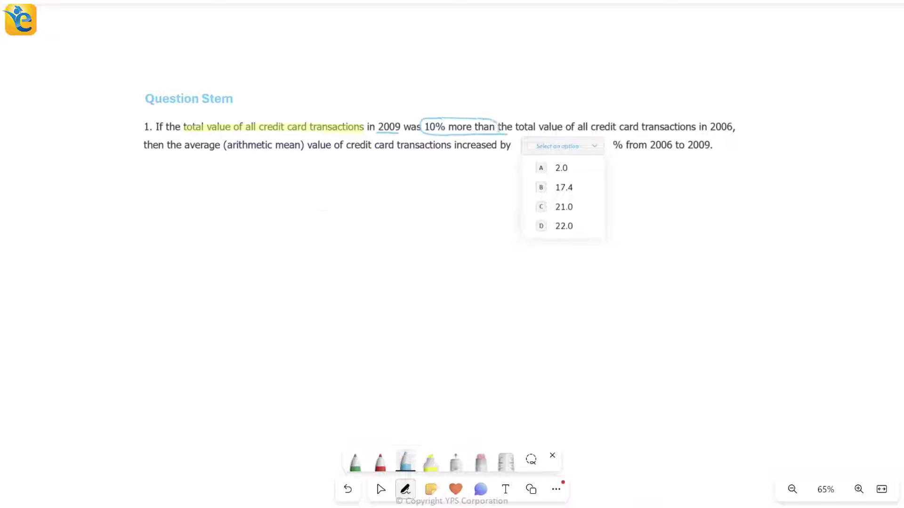
{"action": "left_click", "coordinate": [455, 462]}
{"action": "left_click", "coordinate": [430, 463]}
{"action": "left_click_drag", "start_coordinate": [516, 127], "coordinate": [732, 127]}
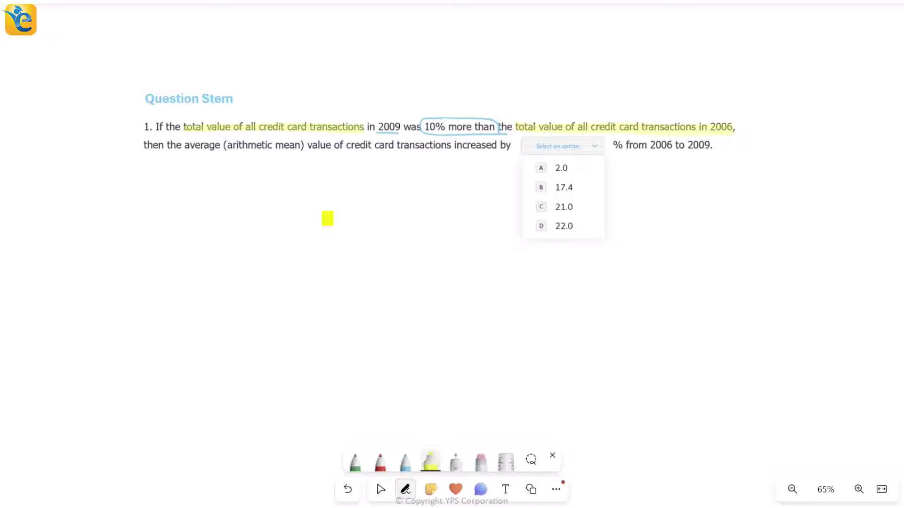
Circle the words "If" and "then" in the question stem with the blue pen
{"action": "left_click", "coordinate": [405, 462]}
{"action": "left_click_drag", "start_coordinate": [140, 150], "coordinate": [160, 149]}
{"action": "mouse_move", "coordinate": [159, 116]}
{"action": "left_mouse_down"}
{"action": "mouse_move", "coordinate": [160, 134]}
{"action": "mouse_move", "coordinate": [141, 145]}
{"action": "mouse_move", "coordinate": [160, 136]}
{"action": "left_mouse_up"}
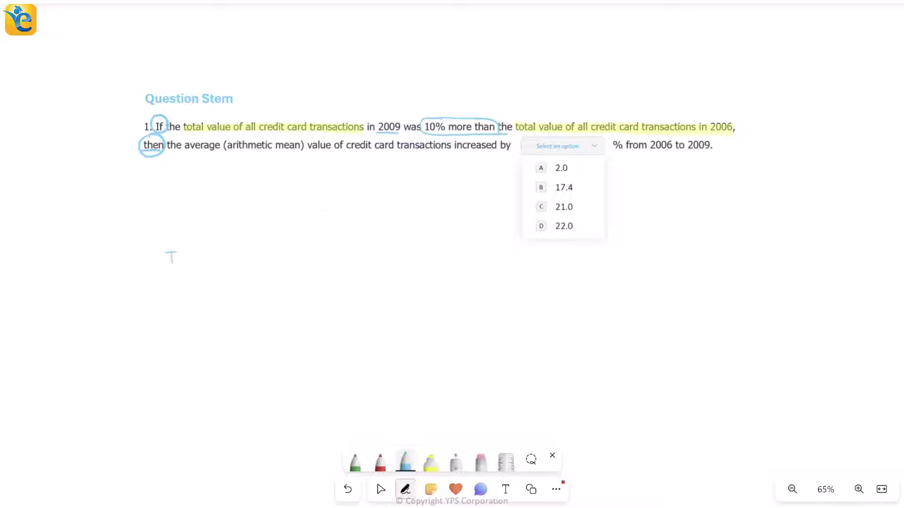
Handwrite the blue labels "Credit Card" and "Total value" with column headings 2006 and 2009 below the question
{"action": "left_click_drag", "start_coordinate": [180, 256], "coordinate": [179, 258]}
{"action": "left_click_drag", "start_coordinate": [183, 256], "coordinate": [199, 276]}
{"action": "left_click_drag", "start_coordinate": [150, 235], "coordinate": [174, 220]}
{"action": "left_click_drag", "start_coordinate": [133, 265], "coordinate": [155, 251]}
{"action": "left_click_drag", "start_coordinate": [150, 261], "coordinate": [124, 276]}
{"action": "left_click_drag", "start_coordinate": [259, 234], "coordinate": [291, 236]}
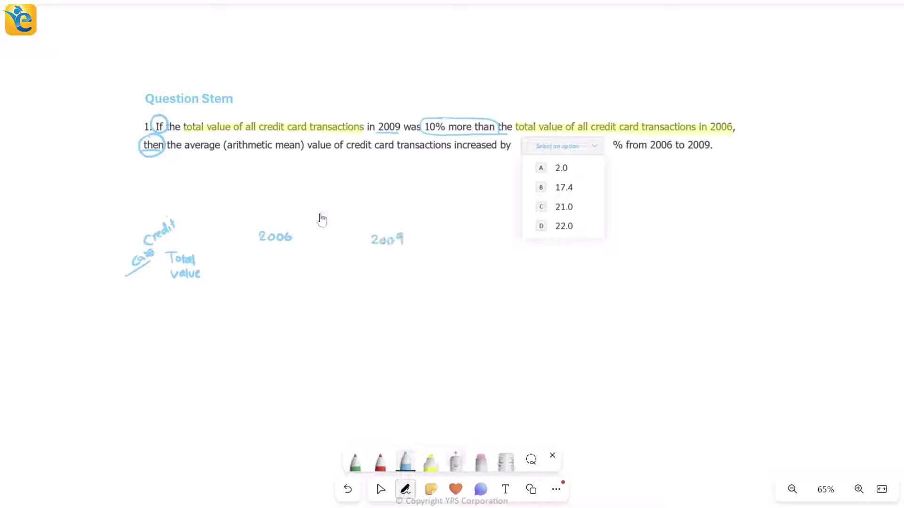
Write the total values in red as 100x under 2006 and 110x under 2009
{"action": "left_click", "coordinate": [455, 461]}
{"action": "mouse_move", "coordinate": [360, 127]}
{"action": "left_mouse_down"}
{"action": "mouse_move", "coordinate": [423, 109]}
{"action": "mouse_move", "coordinate": [363, 136]}
{"action": "left_mouse_up"}
{"action": "left_click_drag", "start_coordinate": [442, 140], "coordinate": [671, 137]}
{"action": "left_click", "coordinate": [405, 462]}
{"action": "left_click", "coordinate": [380, 462]}
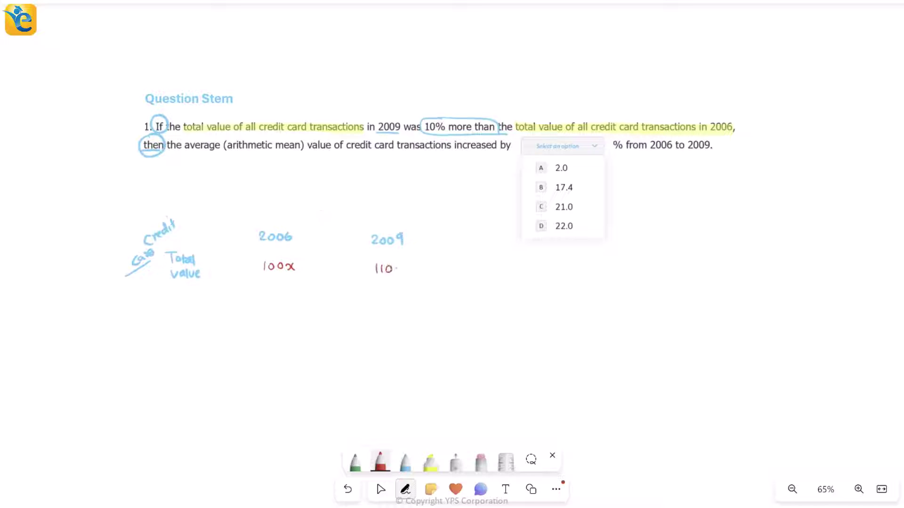
Circle the handwritten "Total value" label with the laser pointer and trace "credit card transactions" in the stem
{"action": "left_click", "coordinate": [455, 461]}
{"action": "left_click_drag", "start_coordinate": [157, 283], "coordinate": [166, 279]}
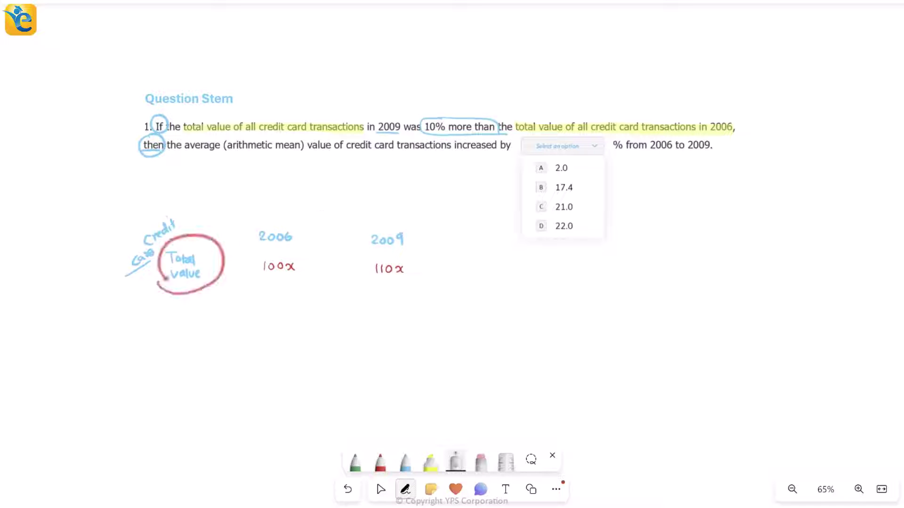
{"action": "left_click_drag", "start_coordinate": [283, 137], "coordinate": [360, 131]}
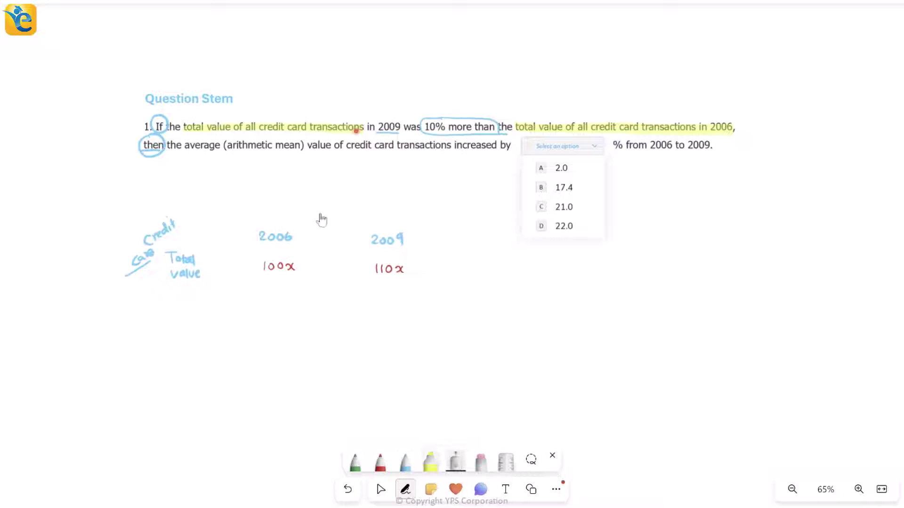
Highlight "average (arithmetic mean) value of credit card transactions" and "%" in pink, and underline the average value phrase in red
{"action": "left_click", "coordinate": [430, 461]}
{"action": "left_click", "coordinate": [430, 461]}
{"action": "left_click", "coordinate": [476, 401]}
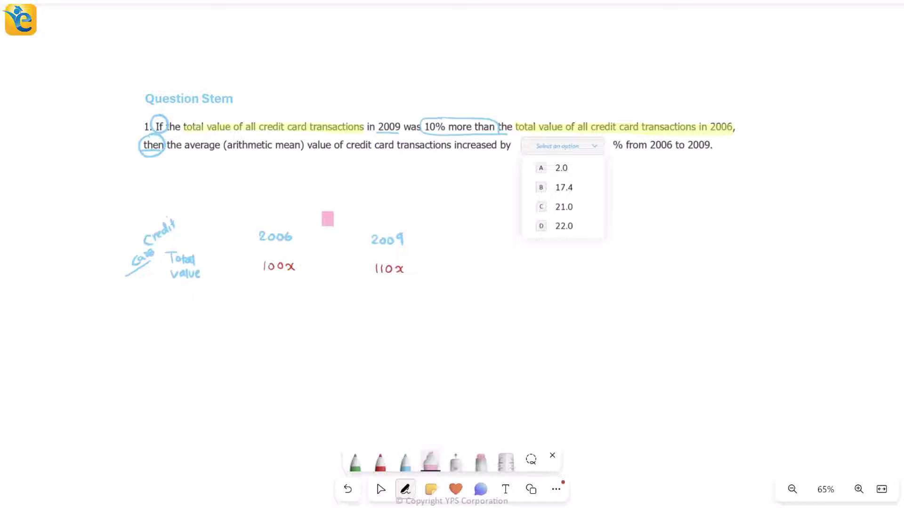
{"action": "left_click_drag", "start_coordinate": [308, 145], "coordinate": [448, 145]}
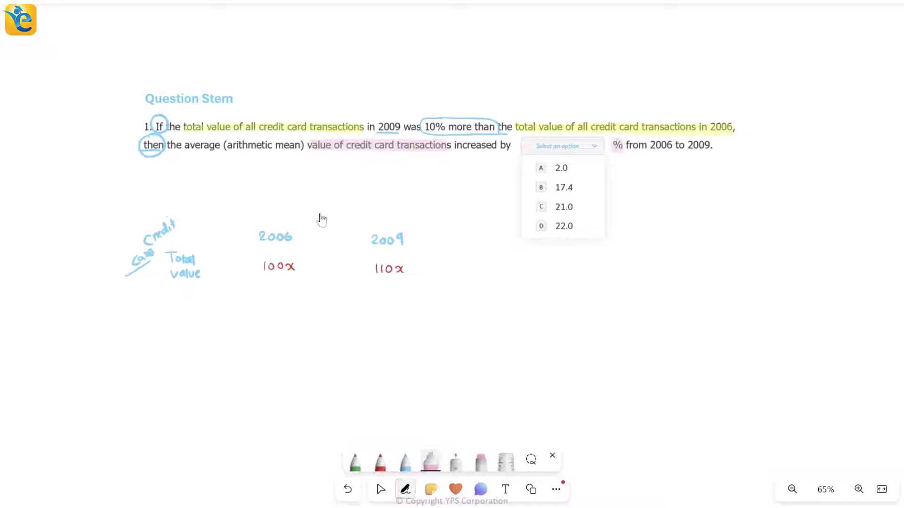
{"action": "left_click", "coordinate": [455, 462]}
{"action": "mouse_move", "coordinate": [628, 124]}
{"action": "left_mouse_down"}
{"action": "mouse_move", "coordinate": [607, 173]}
{"action": "mouse_move", "coordinate": [692, 160]}
{"action": "mouse_move", "coordinate": [701, 178]}
{"action": "left_mouse_up"}
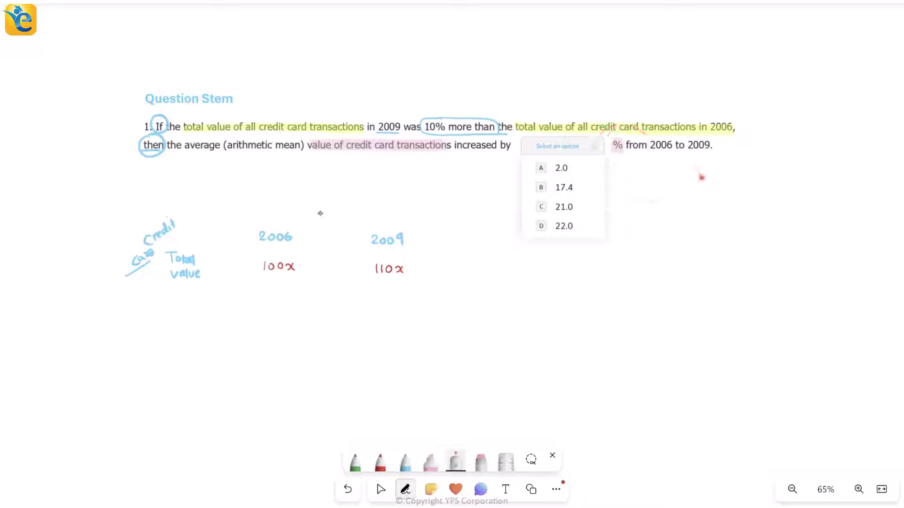
{"action": "left_click", "coordinate": [431, 461]}
{"action": "left_click_drag", "start_coordinate": [184, 146], "coordinate": [301, 145]}
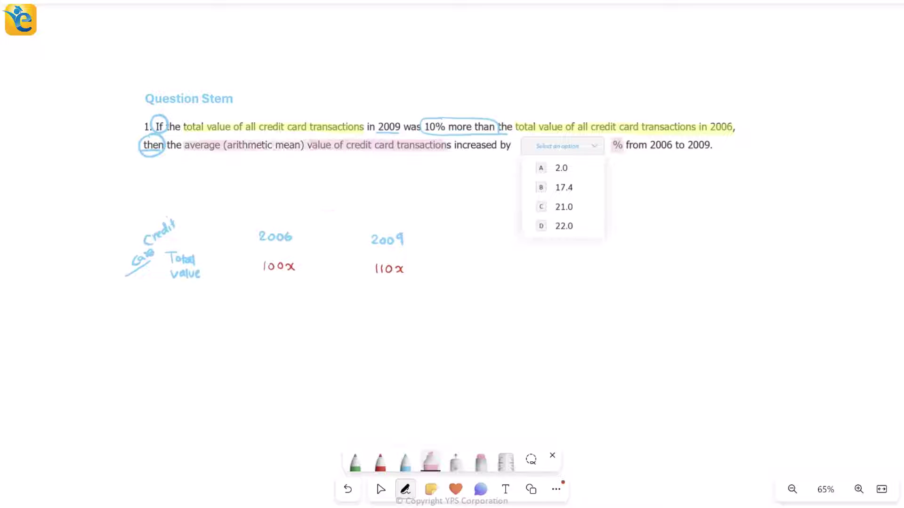
{"action": "left_click", "coordinate": [380, 462]}
{"action": "left_click_drag", "start_coordinate": [184, 154], "coordinate": [301, 155]}
Circle "total" in the question stem with the laser pointer and indicate the handwritten total value row
{"action": "left_click", "coordinate": [455, 461]}
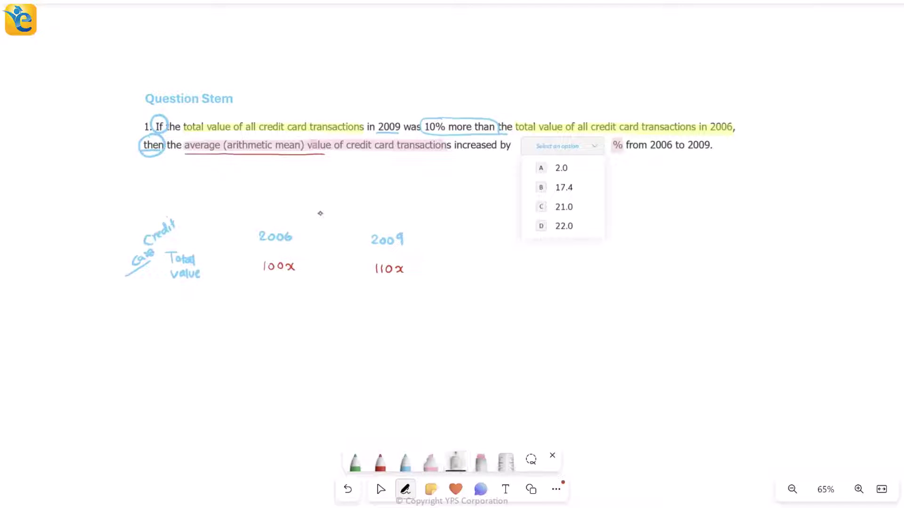
{"action": "mouse_move", "coordinate": [207, 112]}
{"action": "left_mouse_down"}
{"action": "mouse_move", "coordinate": [202, 134]}
{"action": "mouse_move", "coordinate": [210, 113]}
{"action": "left_mouse_up"}
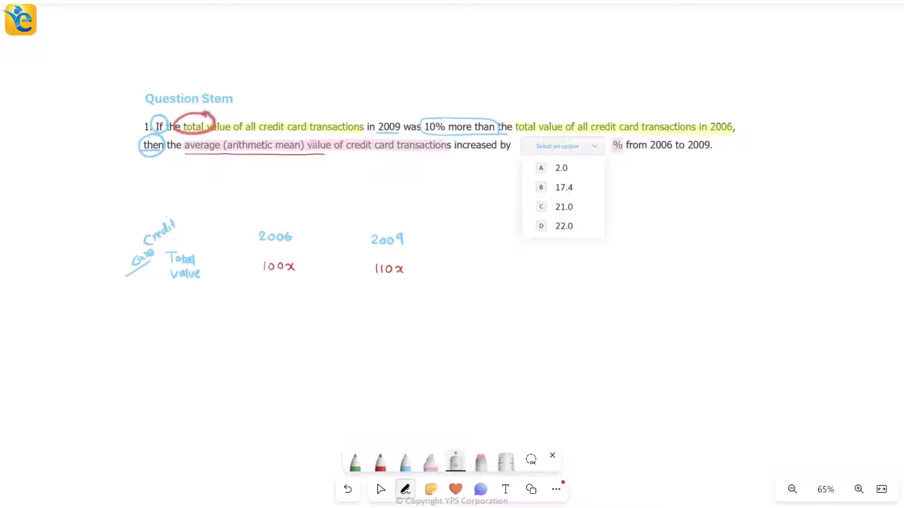
{"action": "left_click_drag", "start_coordinate": [175, 283], "coordinate": [444, 270]}
Handwrite the row label "Average value" in red below the "Total value" row
{"action": "left_click", "coordinate": [380, 461]}
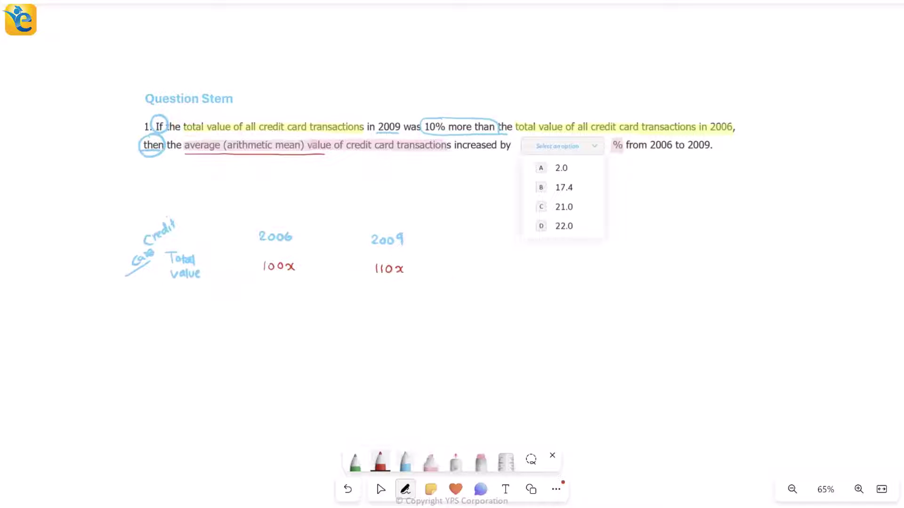
{"action": "mouse_move", "coordinate": [155, 327]}
{"action": "left_mouse_down"}
{"action": "mouse_move", "coordinate": [194, 321]}
{"action": "mouse_move", "coordinate": [164, 348]}
{"action": "left_mouse_up"}
{"action": "left_click_drag", "start_coordinate": [165, 339], "coordinate": [165, 348]}
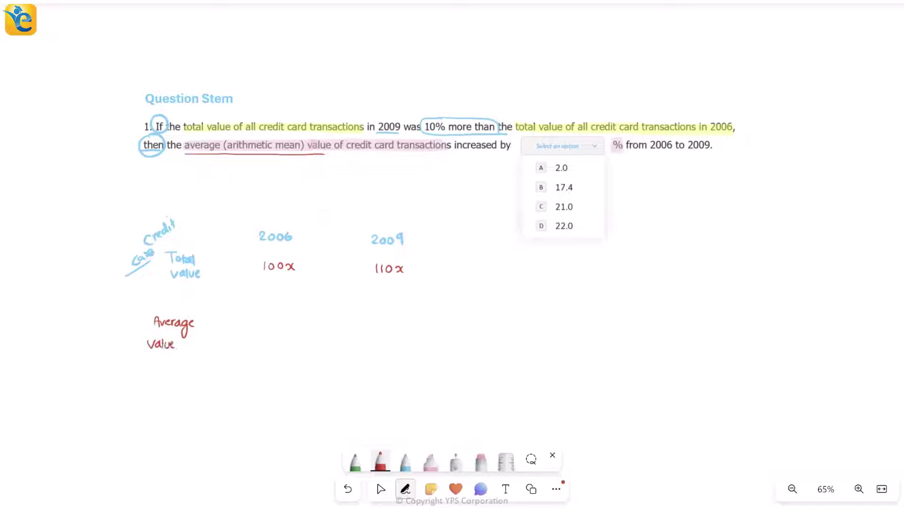
Contrast "total value of" with "average (arithmetic mean)" in the question stem using laser-pointer marks
{"action": "left_click", "coordinate": [455, 462]}
{"action": "mouse_move", "coordinate": [204, 113]}
{"action": "left_mouse_down"}
{"action": "mouse_move", "coordinate": [204, 136]}
{"action": "mouse_move", "coordinate": [193, 113]}
{"action": "left_mouse_up"}
{"action": "mouse_move", "coordinate": [292, 113]}
{"action": "left_mouse_down"}
{"action": "mouse_move", "coordinate": [308, 112]}
{"action": "mouse_move", "coordinate": [340, 75]}
{"action": "left_mouse_up"}
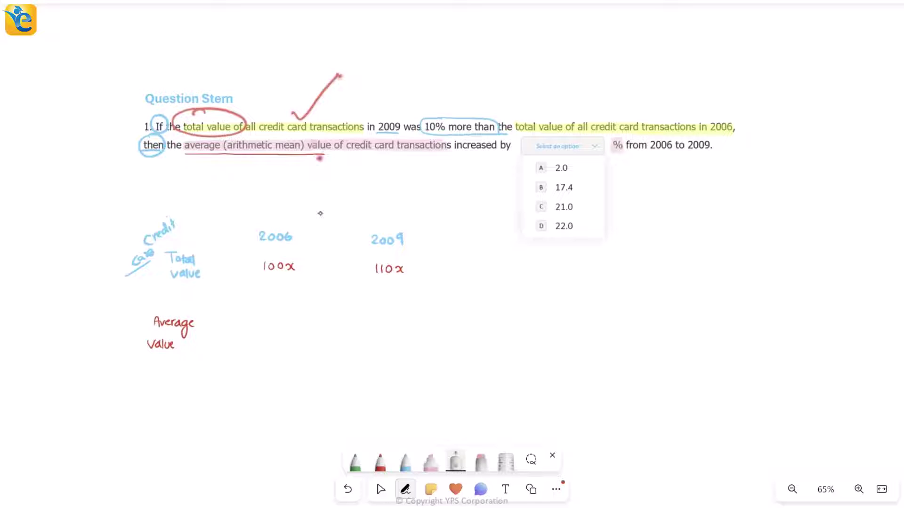
{"action": "left_click_drag", "start_coordinate": [284, 168], "coordinate": [286, 198]}
{"action": "mouse_move", "coordinate": [290, 169]}
{"action": "left_mouse_down"}
{"action": "mouse_move", "coordinate": [291, 200]}
{"action": "mouse_move", "coordinate": [314, 178]}
{"action": "left_mouse_up"}
{"action": "left_click_drag", "start_coordinate": [262, 197], "coordinate": [320, 185]}
{"action": "mouse_move", "coordinate": [209, 136]}
{"action": "left_mouse_down"}
{"action": "mouse_move", "coordinate": [186, 155]}
{"action": "mouse_move", "coordinate": [221, 138]}
{"action": "left_mouse_up"}
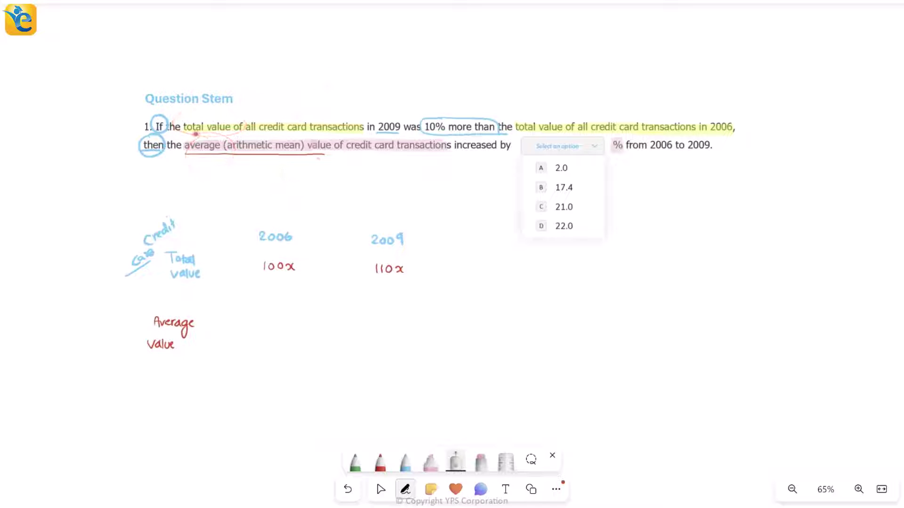
{"action": "left_click_drag", "start_coordinate": [183, 160], "coordinate": [298, 162]}
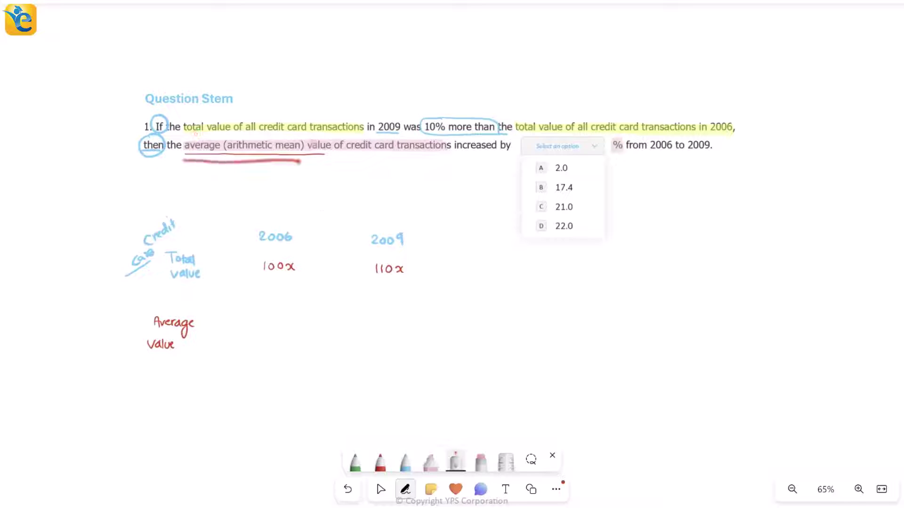
Write the formula "= Total Value / # transactions" in red beneath "Average value"
{"action": "key", "text": "alt+2"}
{"action": "mouse_move", "coordinate": [152, 380]}
{"action": "left_mouse_down"}
{"action": "mouse_move", "coordinate": [163, 392]}
{"action": "mouse_move", "coordinate": [206, 392]}
{"action": "left_mouse_up"}
{"action": "left_click_drag", "start_coordinate": [208, 385], "coordinate": [219, 384]}
{"action": "left_click_drag", "start_coordinate": [140, 401], "coordinate": [228, 399]}
{"action": "left_click_drag", "start_coordinate": [155, 415], "coordinate": [240, 411]}
Highlight the handwritten "Credit Card" label in pink
{"action": "left_click", "coordinate": [431, 462]}
{"action": "mouse_move", "coordinate": [140, 242]}
{"action": "left_mouse_down"}
{"action": "mouse_move", "coordinate": [179, 218]}
{"action": "mouse_move", "coordinate": [133, 280]}
{"action": "left_mouse_up"}
{"action": "left_click", "coordinate": [455, 462]}
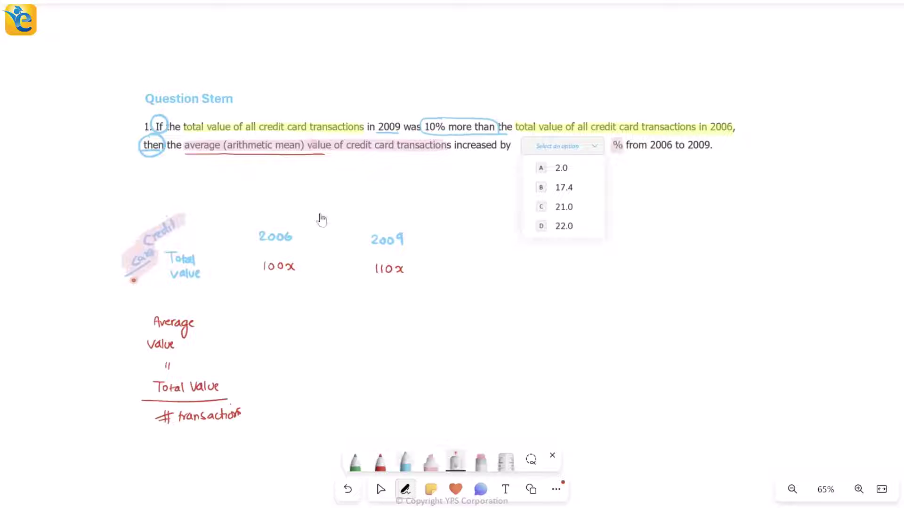
Switch the highlighter to yellow and highlight "# transactions" in the formula's denominator
{"action": "left_click", "coordinate": [430, 462]}
{"action": "left_click", "coordinate": [430, 462]}
{"action": "left_click", "coordinate": [445, 310]}
{"action": "left_click_drag", "start_coordinate": [157, 417], "coordinate": [239, 416]}
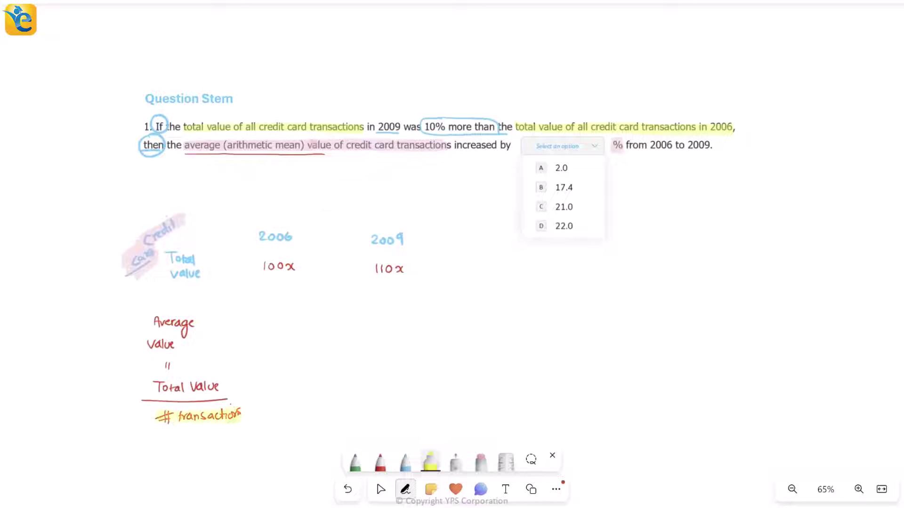
Draw two blue boxes in the Average Value row under 2006 and 2009, joined by an arrow labelled %
{"action": "left_click", "coordinate": [455, 461]}
{"action": "mouse_move", "coordinate": [185, 405]}
{"action": "left_mouse_down"}
{"action": "mouse_move", "coordinate": [158, 406]}
{"action": "mouse_move", "coordinate": [253, 411]}
{"action": "mouse_move", "coordinate": [183, 403]}
{"action": "mouse_move", "coordinate": [266, 288]}
{"action": "left_mouse_up"}
{"action": "left_click_drag", "start_coordinate": [242, 299], "coordinate": [259, 308]}
{"action": "mouse_move", "coordinate": [216, 373]}
{"action": "left_mouse_down"}
{"action": "mouse_move", "coordinate": [363, 282]}
{"action": "mouse_move", "coordinate": [358, 294]}
{"action": "left_mouse_up"}
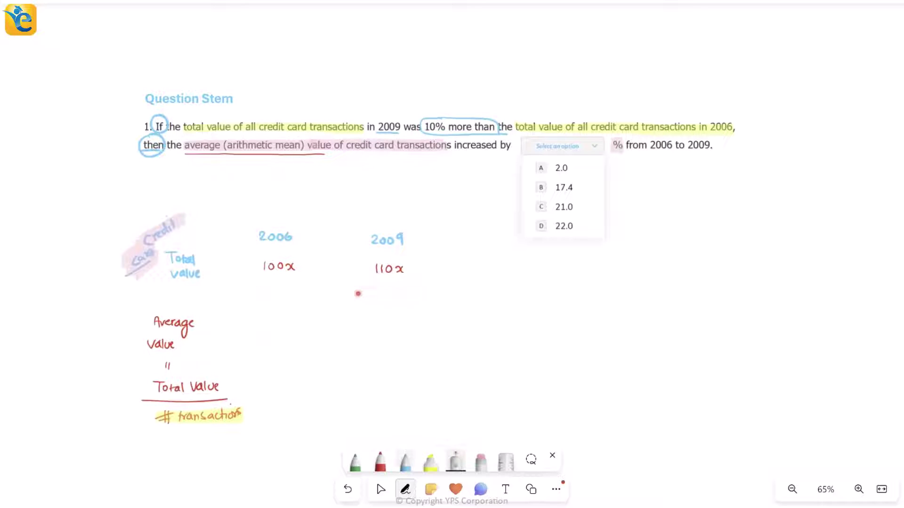
{"action": "left_click", "coordinate": [405, 462]}
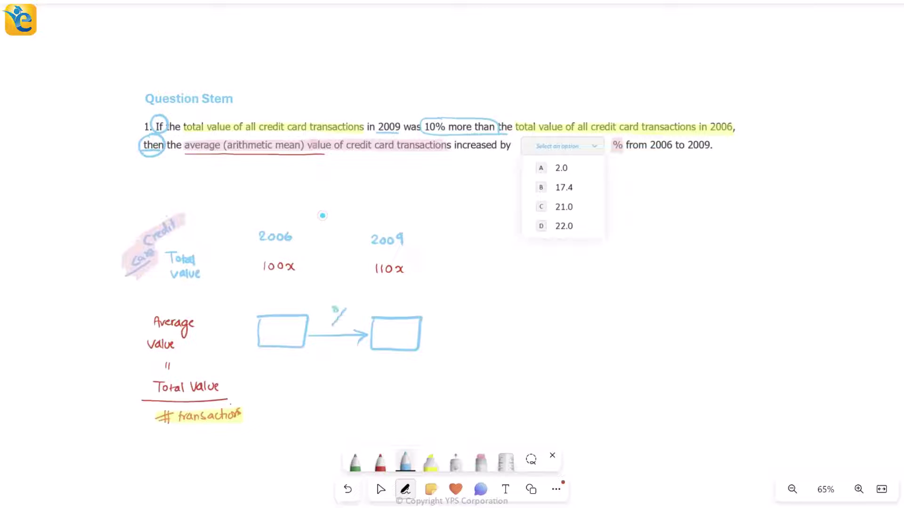
Point out the answer blank, the two average-value boxes, the Total Value / # transactions formula and the whole table with laser-pointer marks
{"action": "left_click", "coordinate": [455, 461]}
{"action": "left_click_drag", "start_coordinate": [517, 139], "coordinate": [515, 142]}
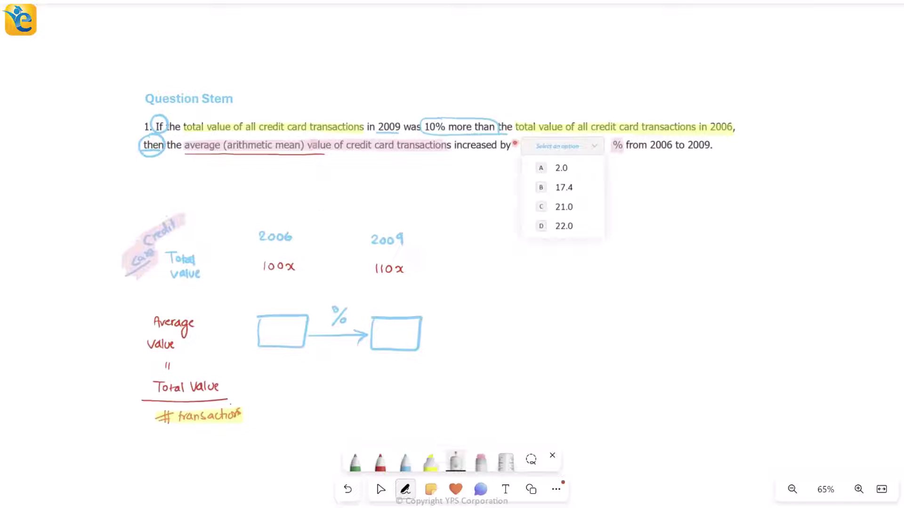
{"action": "left_click_drag", "start_coordinate": [412, 205], "coordinate": [450, 420]}
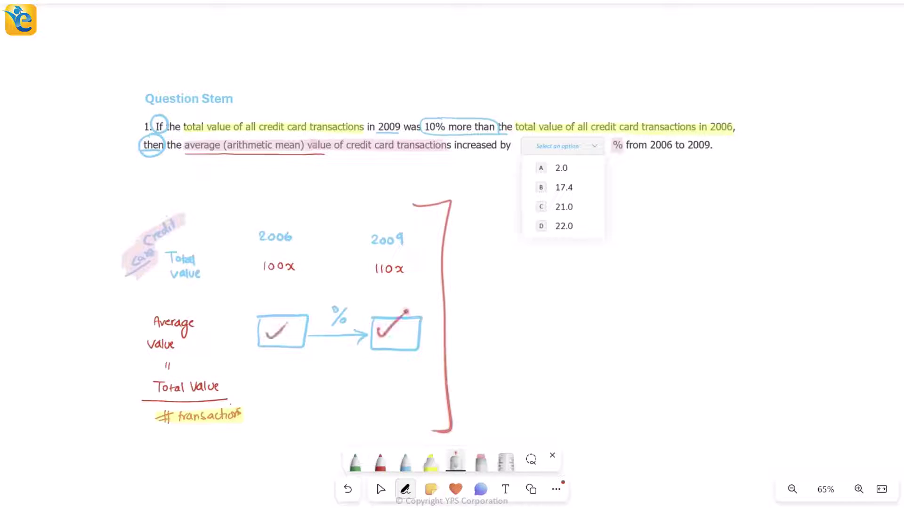
{"action": "mouse_move", "coordinate": [164, 363]}
{"action": "left_mouse_down"}
{"action": "mouse_move", "coordinate": [238, 438]}
{"action": "mouse_move", "coordinate": [167, 367]}
{"action": "left_mouse_up"}
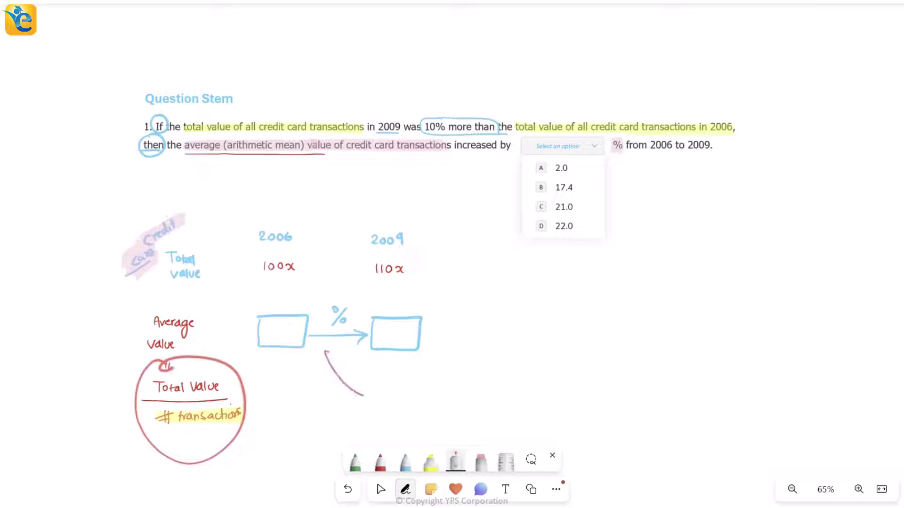
{"action": "left_click_drag", "start_coordinate": [362, 395], "coordinate": [515, 267]}
{"action": "left_click_drag", "start_coordinate": [109, 210], "coordinate": [115, 435]}
{"action": "left_click_drag", "start_coordinate": [440, 214], "coordinate": [451, 376]}
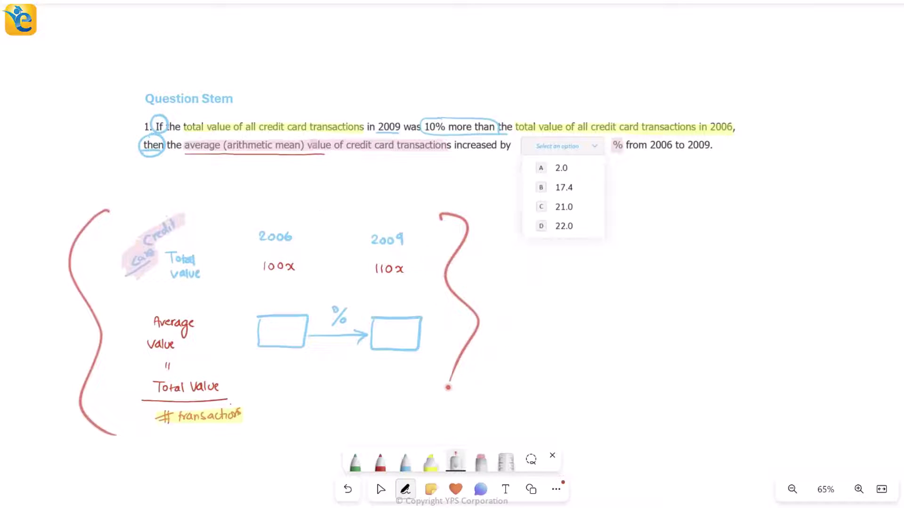
{"action": "mouse_move", "coordinate": [184, 404]}
{"action": "left_mouse_down"}
{"action": "mouse_move", "coordinate": [271, 414]}
{"action": "mouse_move", "coordinate": [160, 437]}
{"action": "left_mouse_up"}
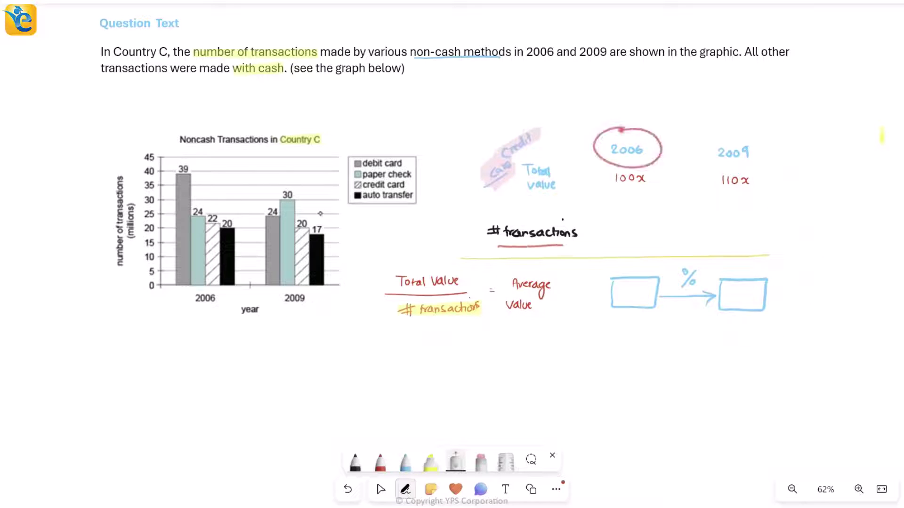
Add "(million)" to the # transactions row and write the credit card counts 22 for 2006 and 20 for 2009 in black
{"action": "left_click_drag", "start_coordinate": [405, 175], "coordinate": [429, 185]}
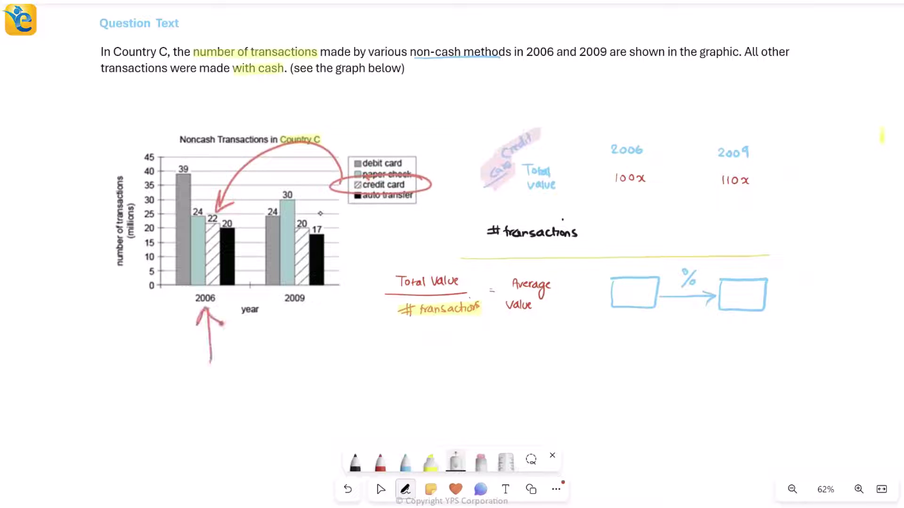
{"action": "left_click", "coordinate": [355, 462]}
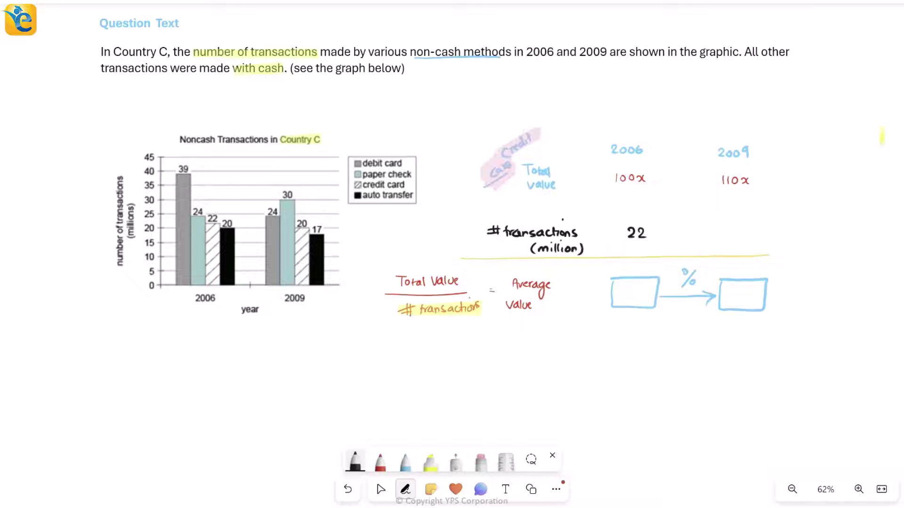
{"action": "left_click", "coordinate": [455, 462]}
{"action": "left_click_drag", "start_coordinate": [258, 304], "coordinate": [325, 300]}
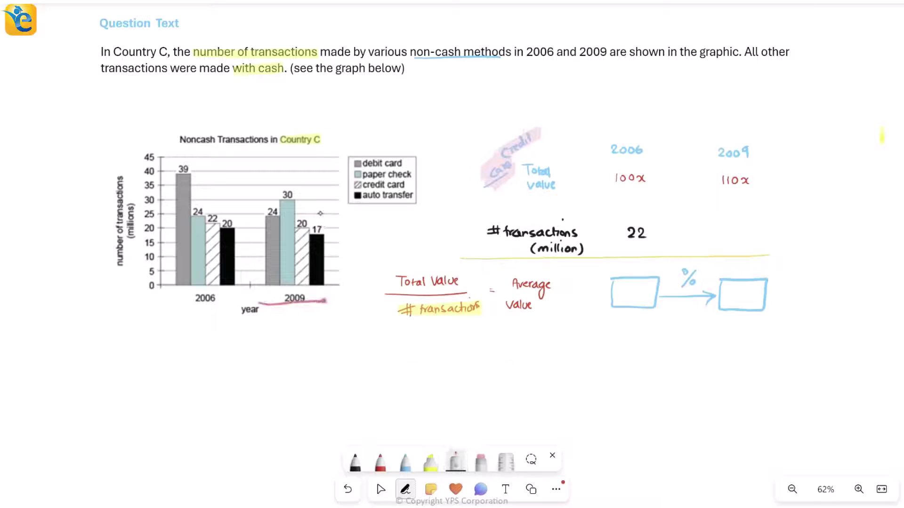
{"action": "key", "text": "alt+w"}
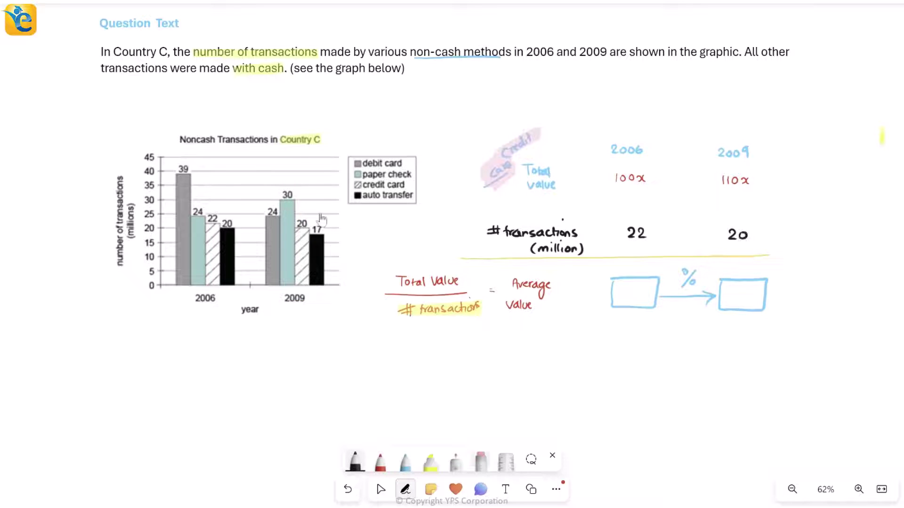
Write the average values 100x/22 and 110x/20 in red inside the 2006 and 2009 boxes
{"action": "left_click", "coordinate": [480, 461]}
{"action": "mouse_move", "coordinate": [476, 262]}
{"action": "left_mouse_down"}
{"action": "mouse_move", "coordinate": [482, 328]}
{"action": "mouse_move", "coordinate": [437, 252]}
{"action": "left_mouse_up"}
{"action": "scroll", "coordinate": [747, 322], "scroll_direction": "up", "scroll_amount": 2}
{"action": "scroll", "coordinate": [452, 243], "scroll_direction": "right", "scroll_amount": 2}
{"action": "scroll", "coordinate": [452, 243], "scroll_direction": "up", "scroll_amount": 1}
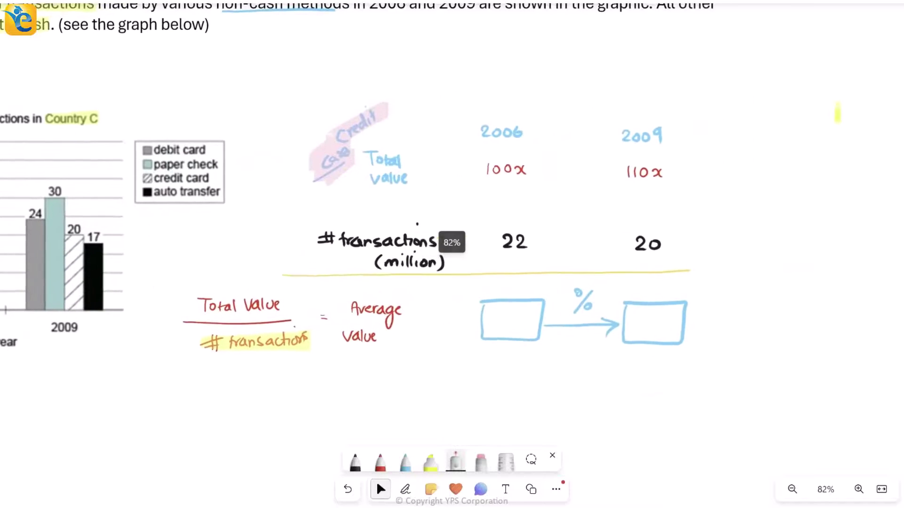
{"action": "left_click_drag", "start_coordinate": [532, 168], "coordinate": [535, 255]}
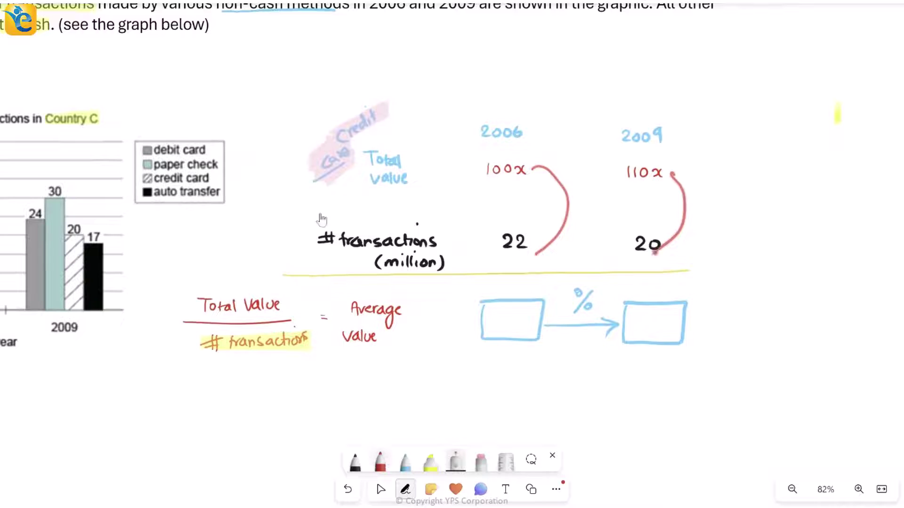
{"action": "left_click", "coordinate": [379, 462]}
{"action": "left_click_drag", "start_coordinate": [500, 311], "coordinate": [499, 318]}
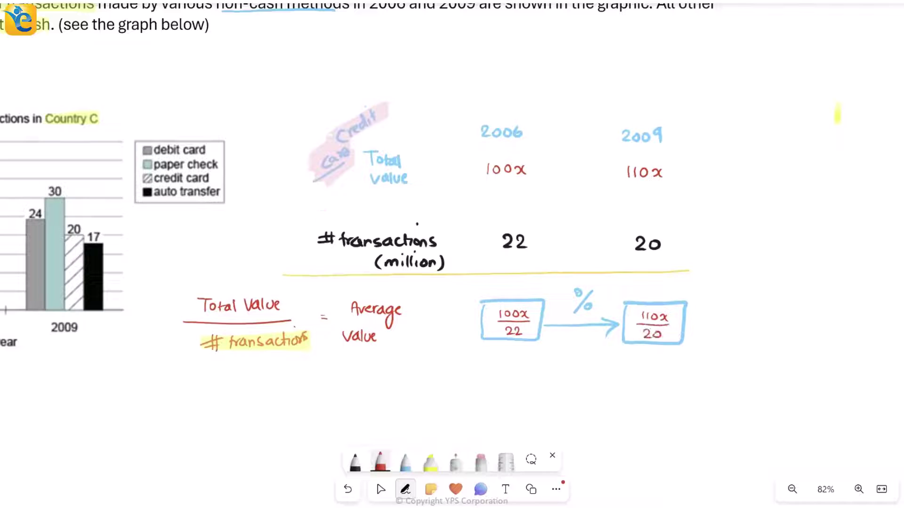
Work out the percent increase as ((110x/20 − 100x/22) / (100x/22)) × 100 beside the table and box the answer 21%
{"action": "left_click", "coordinate": [455, 461]}
{"action": "mouse_move", "coordinate": [589, 277]}
{"action": "left_mouse_down"}
{"action": "mouse_move", "coordinate": [473, 350]}
{"action": "mouse_move", "coordinate": [600, 281]}
{"action": "left_mouse_up"}
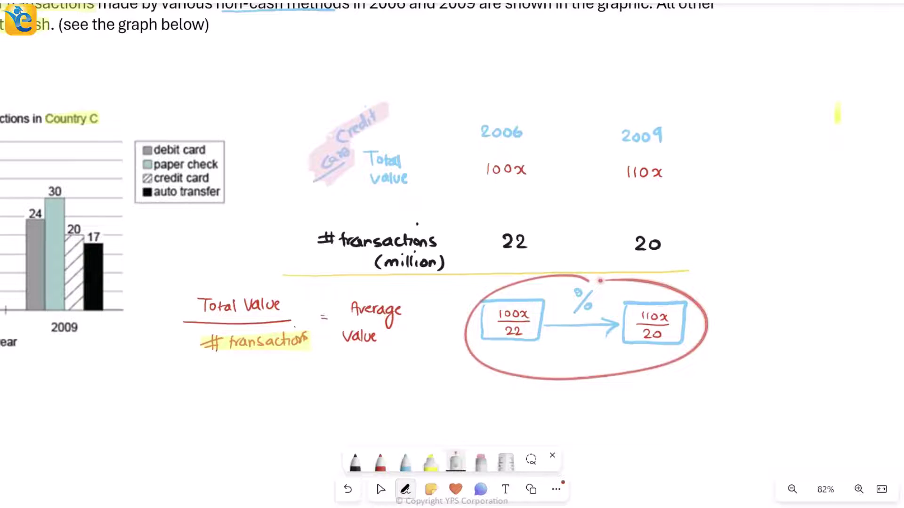
{"action": "left_click_drag", "start_coordinate": [697, 319], "coordinate": [698, 418]}
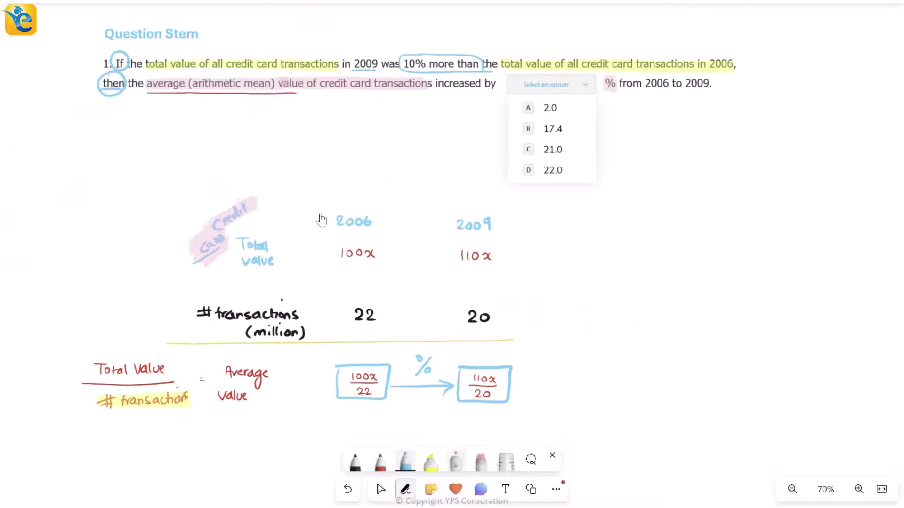
{"action": "left_click_drag", "start_coordinate": [494, 94], "coordinate": [456, 106]}
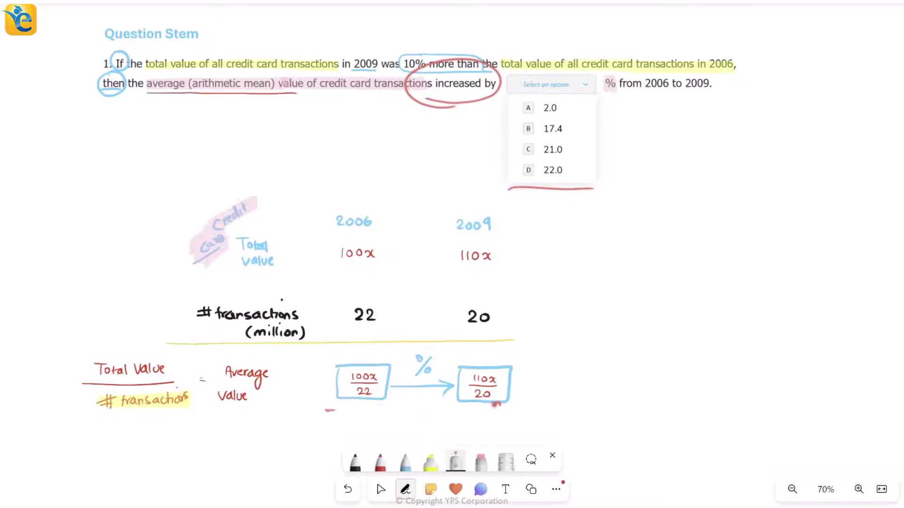
{"action": "left_click", "coordinate": [405, 461]}
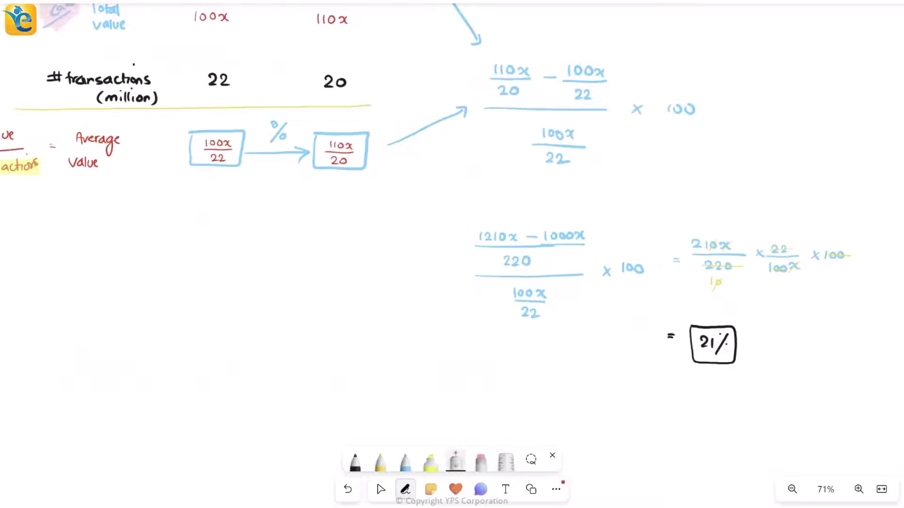
Trace the calculation from the common denominator 220 through the simplified product to the boxed result with the laser pointer
{"action": "mouse_move", "coordinate": [490, 87]}
{"action": "left_mouse_down"}
{"action": "mouse_move", "coordinate": [461, 255]}
{"action": "mouse_move", "coordinate": [493, 267]}
{"action": "left_mouse_up"}
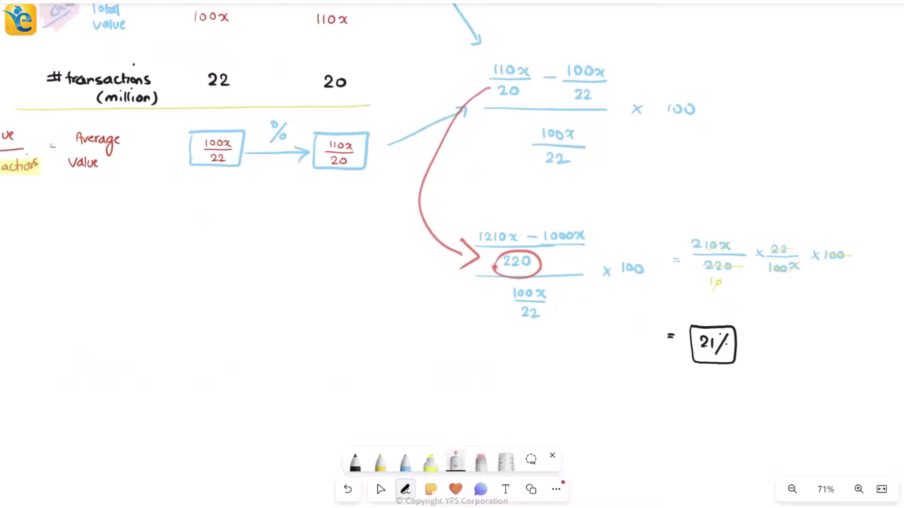
{"action": "left_click_drag", "start_coordinate": [681, 302], "coordinate": [685, 214]}
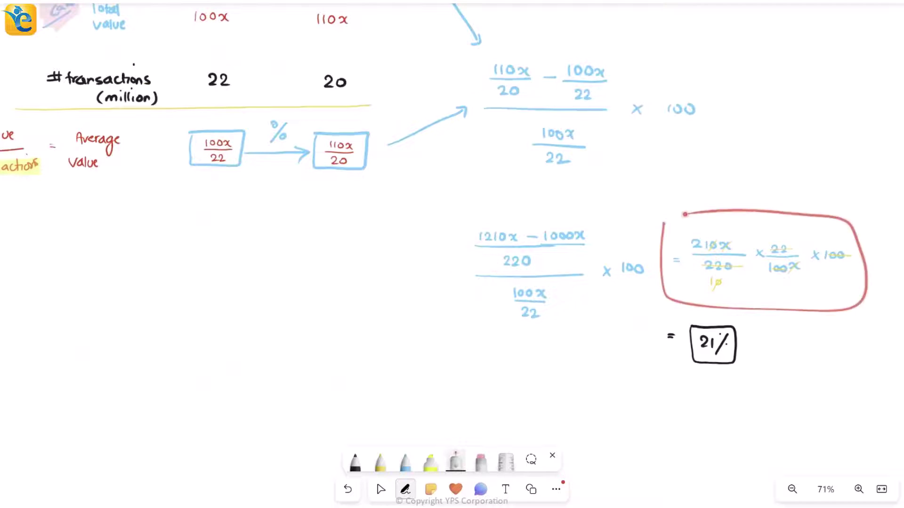
{"action": "left_click_drag", "start_coordinate": [690, 368], "coordinate": [733, 353]}
Tick answer option C, 21.0, in blue in the question stem
{"action": "left_click", "coordinate": [381, 489]}
{"action": "scroll", "coordinate": [451, 242], "scroll_direction": "down", "scroll_amount": 3}
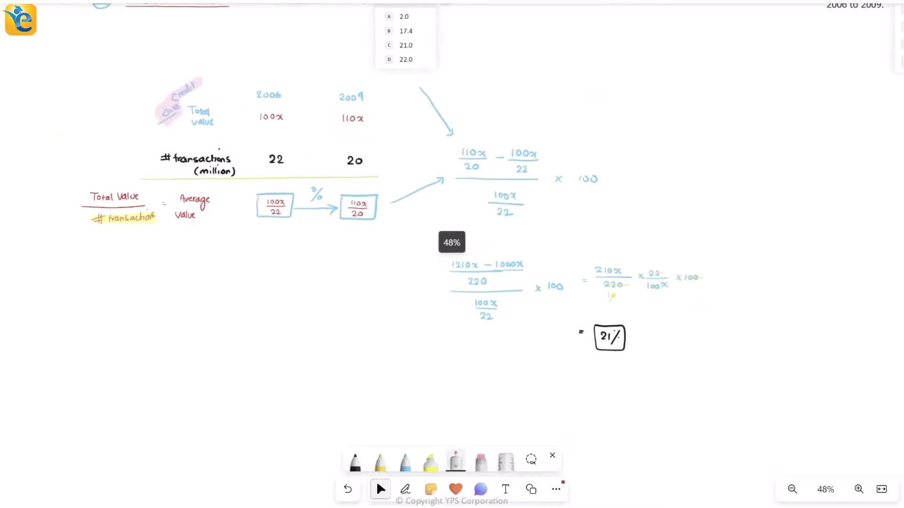
{"action": "scroll", "coordinate": [452, 242], "scroll_direction": "up", "scroll_amount": 3}
{"action": "scroll", "coordinate": [452, 242], "scroll_direction": "up", "scroll_amount": 2}
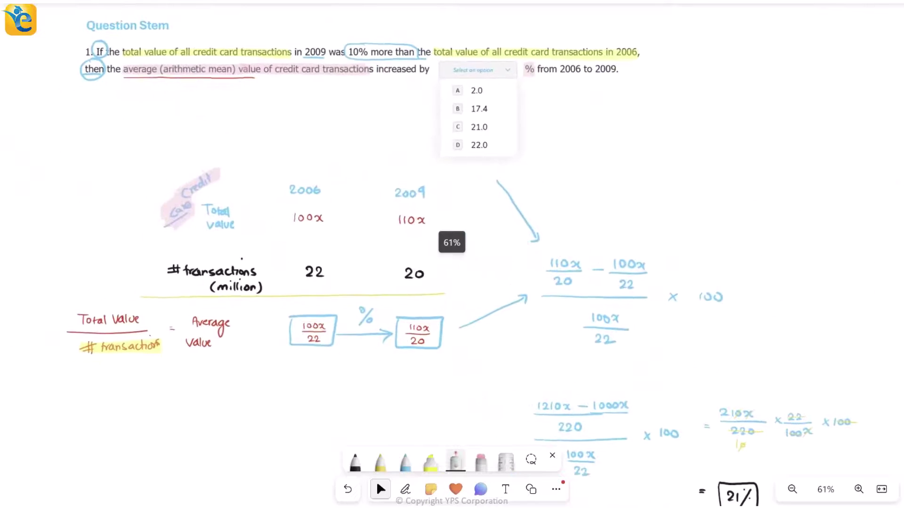
{"action": "left_click", "coordinate": [404, 489]}
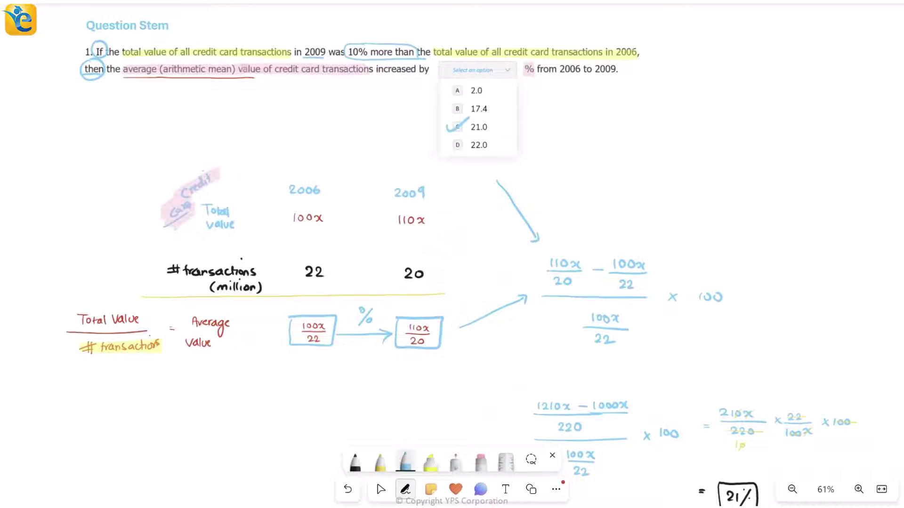
{"action": "left_click", "coordinate": [455, 461]}
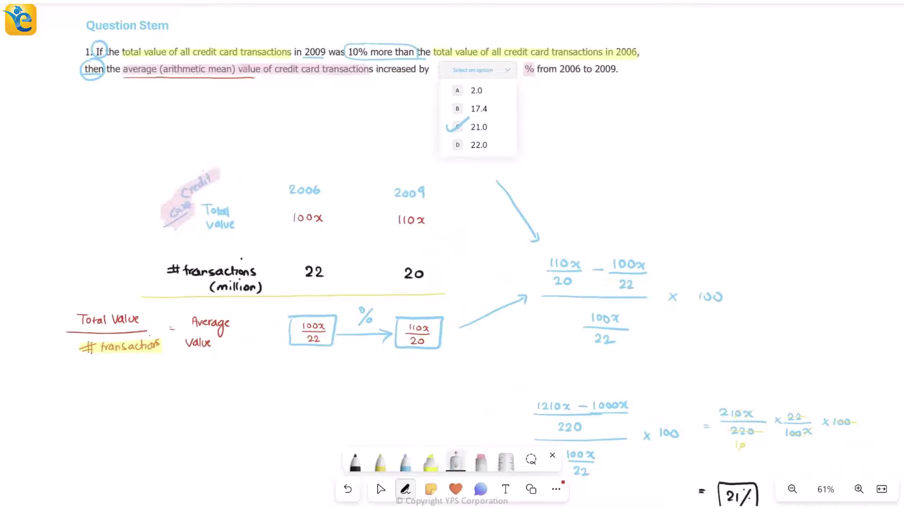
Highlight "number of" in question 2 in yellow and point out its four answer options with laser-pointer marks
{"action": "left_click", "coordinate": [380, 489]}
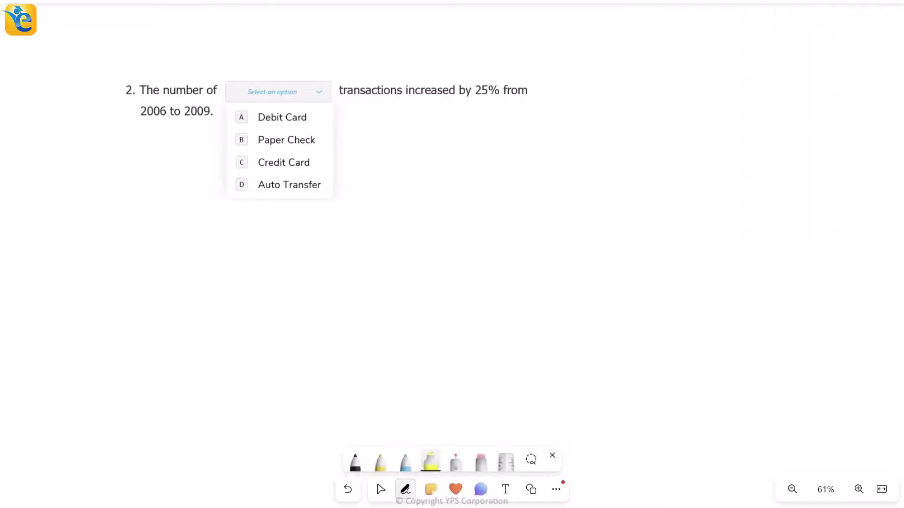
{"action": "left_click_drag", "start_coordinate": [163, 91], "coordinate": [215, 90]}
{"action": "left_click_drag", "start_coordinate": [236, 174], "coordinate": [286, 107]}
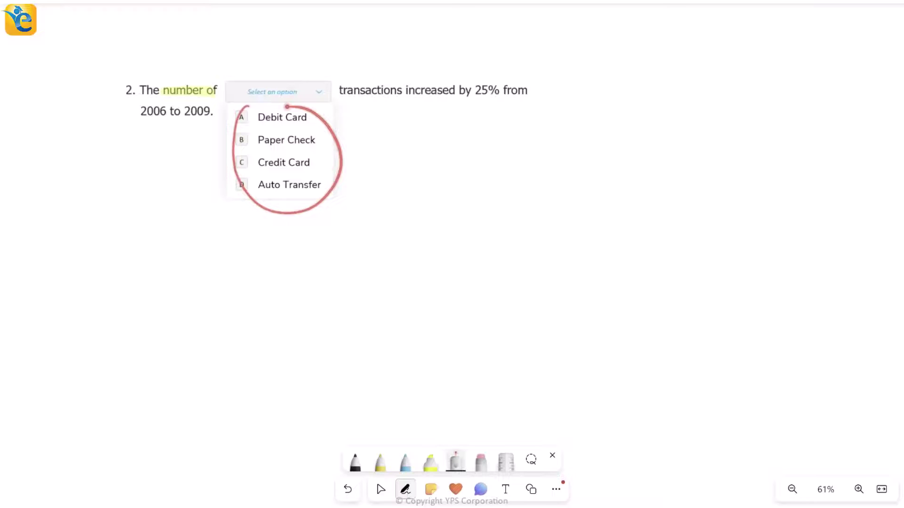
{"action": "left_click_drag", "start_coordinate": [285, 199], "coordinate": [268, 269]}
{"action": "mouse_move", "coordinate": [266, 218]}
{"action": "left_mouse_down"}
{"action": "mouse_move", "coordinate": [286, 195]}
{"action": "mouse_move", "coordinate": [294, 223]}
{"action": "left_mouse_up"}
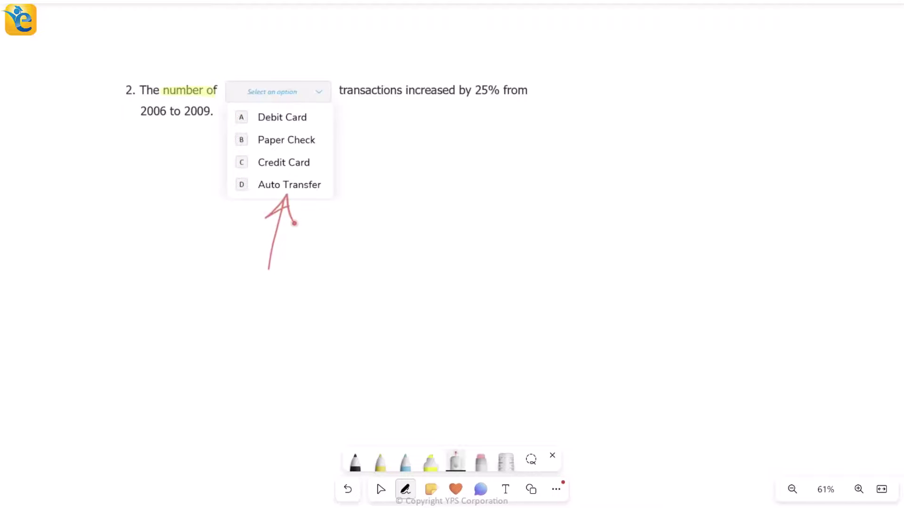
{"action": "left_click_drag", "start_coordinate": [248, 202], "coordinate": [302, 202]}
Highlight "transactions increased by" in question 2 and circle "25%" in yellow
{"action": "left_click", "coordinate": [429, 461]}
{"action": "mouse_move", "coordinate": [339, 90]}
{"action": "left_mouse_down"}
{"action": "mouse_move", "coordinate": [499, 90]}
{"action": "mouse_move", "coordinate": [478, 79]}
{"action": "left_mouse_up"}
{"action": "left_click", "coordinate": [380, 461]}
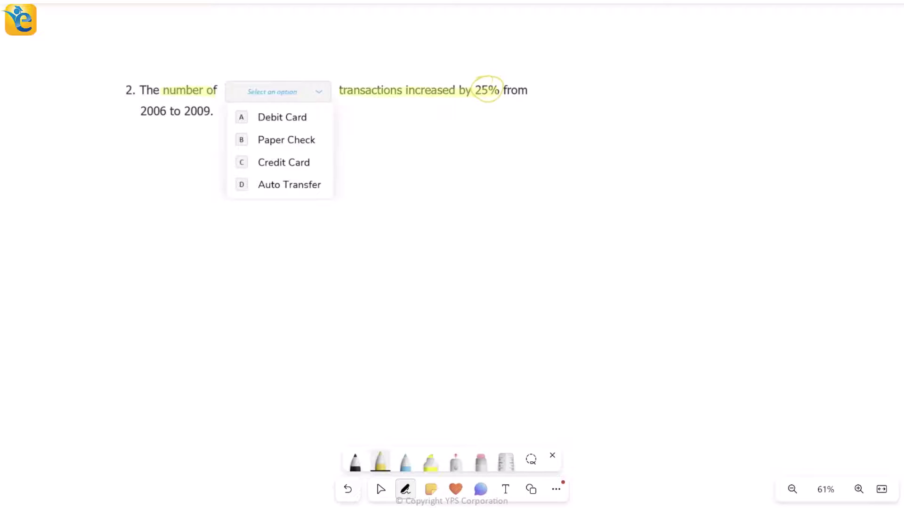
Draw a black upward arrow beside the Noncash Transactions chart as the first condition
{"action": "scroll", "coordinate": [414, 271], "scroll_direction": "down", "scroll_amount": 3}
{"action": "scroll", "coordinate": [452, 254], "scroll_direction": "left", "scroll_amount": 10}
{"action": "scroll", "coordinate": [452, 254], "scroll_direction": "up", "scroll_amount": 6}
{"action": "scroll", "coordinate": [352, 249], "scroll_direction": "up", "scroll_amount": 3}
{"action": "scroll", "coordinate": [452, 254], "scroll_direction": "left", "scroll_amount": 2}
{"action": "scroll", "coordinate": [452, 254], "scroll_direction": "up", "scroll_amount": 1}
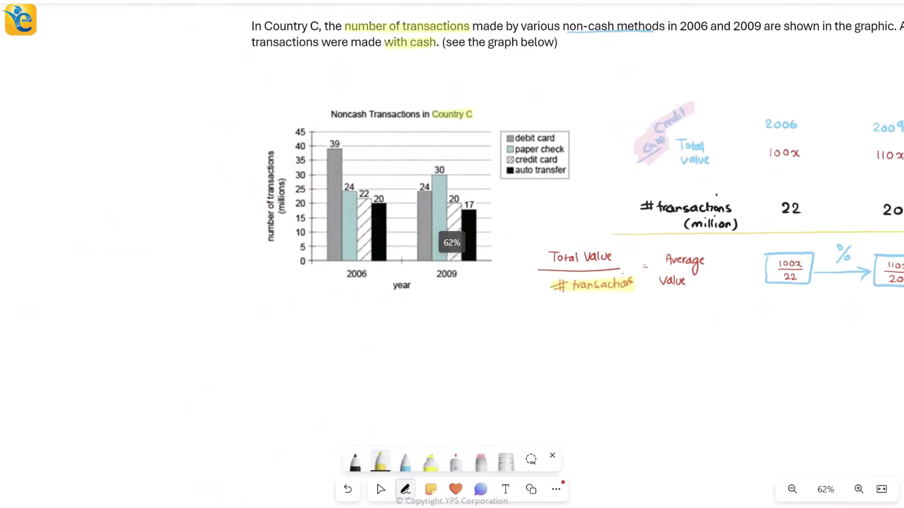
{"action": "scroll", "coordinate": [457, 258], "scroll_direction": "up", "scroll_amount": 4}
{"action": "scroll", "coordinate": [452, 243], "scroll_direction": "up", "scroll_amount": 2}
{"action": "scroll", "coordinate": [452, 242], "scroll_direction": "left", "scroll_amount": 3}
{"action": "left_click", "coordinate": [455, 461]}
{"action": "left_click", "coordinate": [379, 462]}
{"action": "left_click", "coordinate": [355, 462]}
{"action": "left_click_drag", "start_coordinate": [154, 212], "coordinate": [146, 174]}
{"action": "left_click_drag", "start_coordinate": [142, 189], "coordinate": [162, 186]}
Write "↑ 25%" in black beneath the upward arrow and number the two conditions with circled 1 and 2
{"action": "mouse_move", "coordinate": [141, 256]}
{"action": "left_mouse_down"}
{"action": "mouse_move", "coordinate": [157, 270]}
{"action": "mouse_move", "coordinate": [170, 242]}
{"action": "left_mouse_up"}
{"action": "left_click_drag", "start_coordinate": [172, 240], "coordinate": [175, 243]}
{"action": "left_click_drag", "start_coordinate": [184, 233], "coordinate": [176, 270]}
{"action": "left_click", "coordinate": [188, 252]}
{"action": "mouse_move", "coordinate": [113, 258]}
{"action": "left_mouse_down"}
{"action": "mouse_move", "coordinate": [123, 276]}
{"action": "mouse_move", "coordinate": [129, 263]}
{"action": "left_mouse_up"}
{"action": "left_click_drag", "start_coordinate": [90, 195], "coordinate": [98, 210]}
{"action": "left_click_drag", "start_coordinate": [101, 190], "coordinate": [102, 192]}
{"action": "left_click_drag", "start_coordinate": [79, 268], "coordinate": [89, 278]}
{"action": "left_click_drag", "start_coordinate": [87, 258], "coordinate": [184, 267]}
Relate the two conditions to the chart's legend and its 2006 and 2009 bars with laser-pointer marks
{"action": "left_click", "coordinate": [455, 458]}
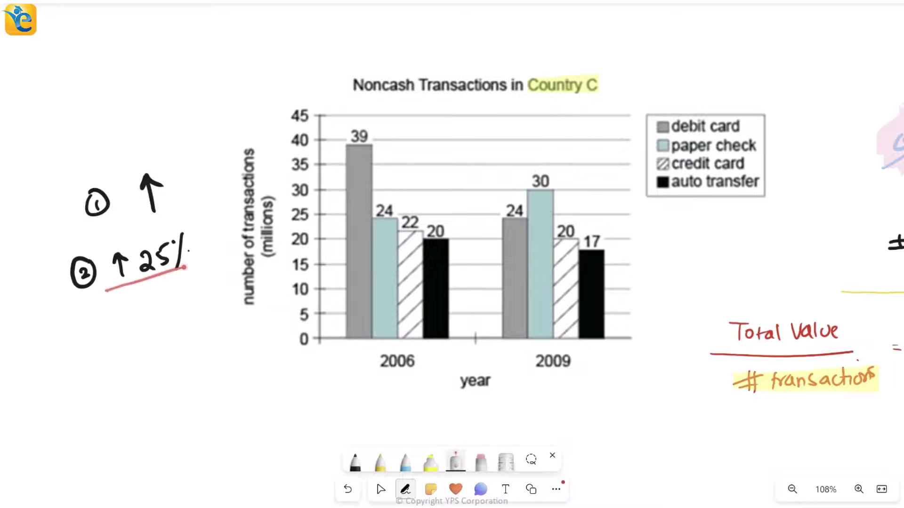
{"action": "left_click_drag", "start_coordinate": [650, 370], "coordinate": [690, 369]}
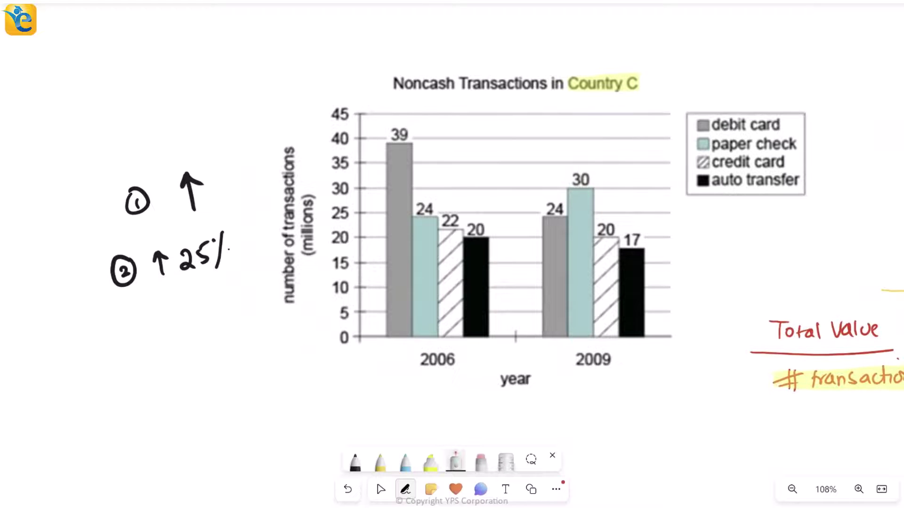
{"action": "mouse_move", "coordinate": [189, 154]}
{"action": "left_mouse_down"}
{"action": "mouse_move", "coordinate": [172, 184]}
{"action": "mouse_move", "coordinate": [185, 173]}
{"action": "left_mouse_up"}
{"action": "mouse_move", "coordinate": [717, 105]}
{"action": "left_mouse_down"}
{"action": "mouse_move", "coordinate": [688, 203]}
{"action": "mouse_move", "coordinate": [721, 100]}
{"action": "left_mouse_up"}
{"action": "mouse_move", "coordinate": [406, 217]}
{"action": "left_mouse_down"}
{"action": "mouse_move", "coordinate": [597, 120]}
{"action": "mouse_move", "coordinate": [614, 136]}
{"action": "left_mouse_up"}
{"action": "left_click_drag", "start_coordinate": [584, 377], "coordinate": [572, 362]}
{"action": "left_click_drag", "start_coordinate": [410, 375], "coordinate": [457, 372]}
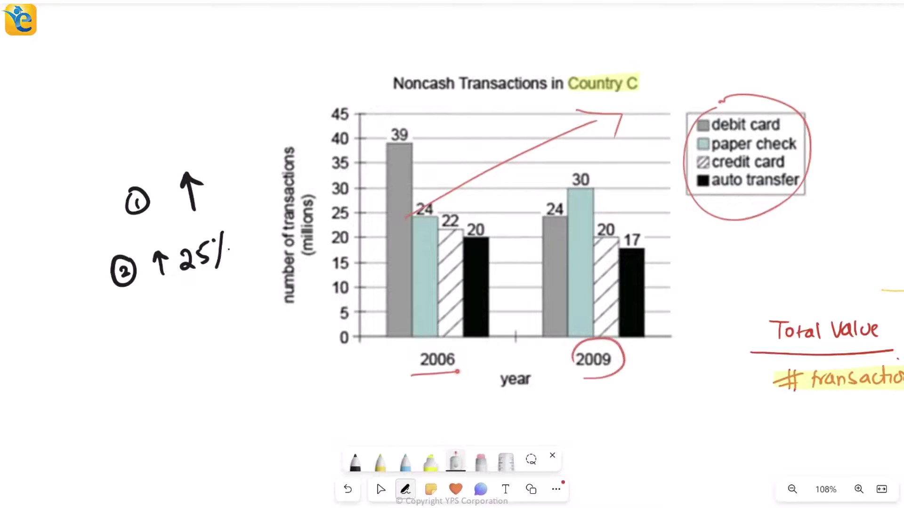
{"action": "mouse_move", "coordinate": [317, 125]}
{"action": "left_mouse_down"}
{"action": "mouse_move", "coordinate": [325, 189]}
{"action": "mouse_move", "coordinate": [335, 181]}
{"action": "left_mouse_up"}
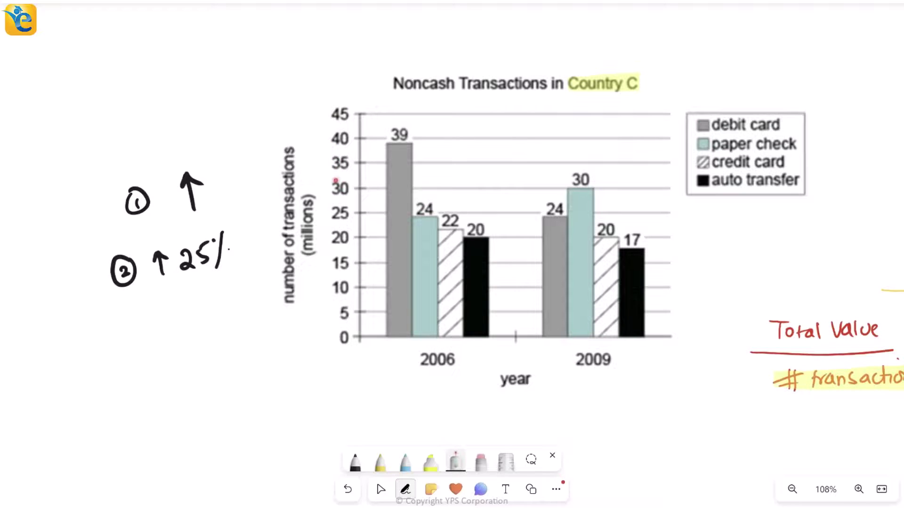
Underline the 39 above the 2006 debit card bar in blue and draw a blue cross over it
{"action": "left_click", "coordinate": [405, 461]}
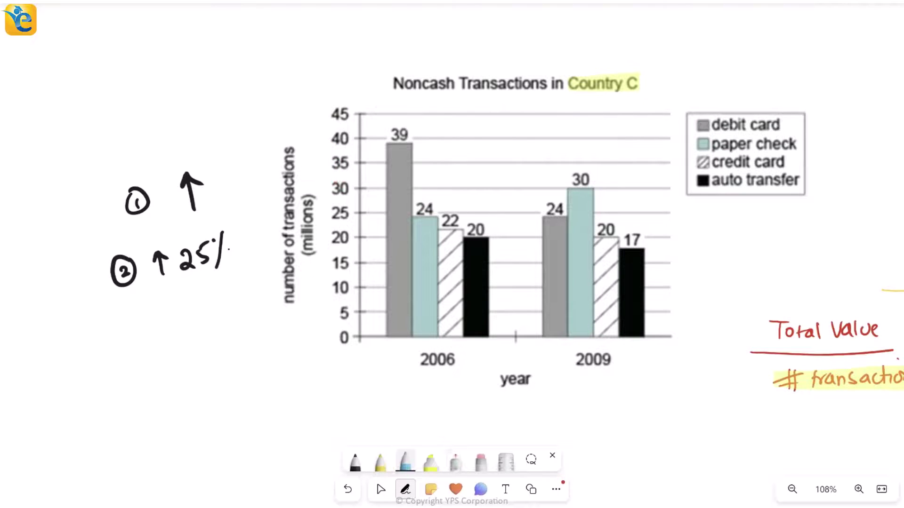
{"action": "mouse_move", "coordinate": [389, 143]}
{"action": "left_mouse_down"}
{"action": "mouse_move", "coordinate": [411, 142]}
{"action": "mouse_move", "coordinate": [546, 207]}
{"action": "mouse_move", "coordinate": [516, 210]}
{"action": "left_mouse_up"}
{"action": "left_click", "coordinate": [455, 461]}
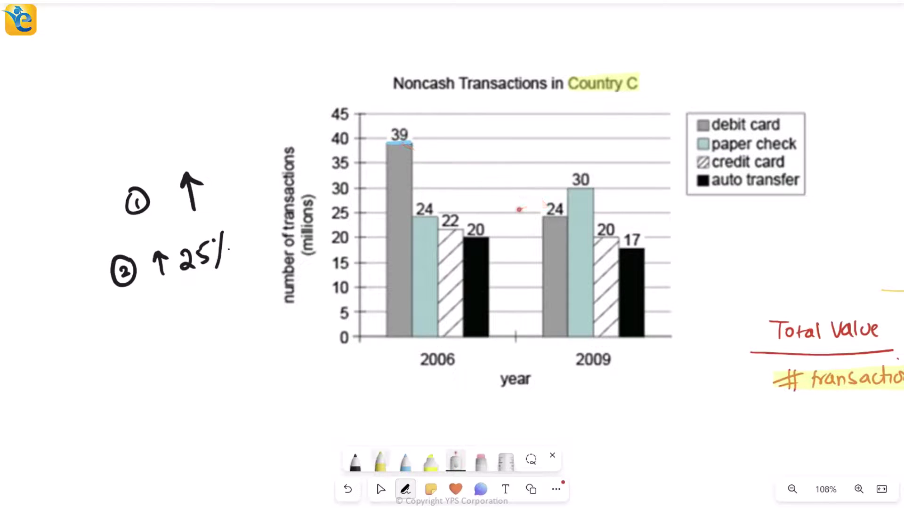
{"action": "left_click", "coordinate": [404, 461]}
{"action": "left_click_drag", "start_coordinate": [398, 104], "coordinate": [388, 118]}
{"action": "left_click_drag", "start_coordinate": [386, 100], "coordinate": [406, 117]}
Trace the paper check change from 24 to 30 with the laser pointer and draw a blue tick above its 2006 bar
{"action": "left_click", "coordinate": [455, 462]}
{"action": "left_click_drag", "start_coordinate": [412, 217], "coordinate": [442, 218]}
{"action": "left_click_drag", "start_coordinate": [567, 186], "coordinate": [598, 187]}
{"action": "mouse_move", "coordinate": [432, 211]}
{"action": "left_mouse_down"}
{"action": "mouse_move", "coordinate": [562, 175]}
{"action": "mouse_move", "coordinate": [555, 188]}
{"action": "left_mouse_up"}
{"action": "mouse_move", "coordinate": [734, 132]}
{"action": "left_mouse_down"}
{"action": "mouse_move", "coordinate": [807, 141]}
{"action": "mouse_move", "coordinate": [743, 128]}
{"action": "left_mouse_up"}
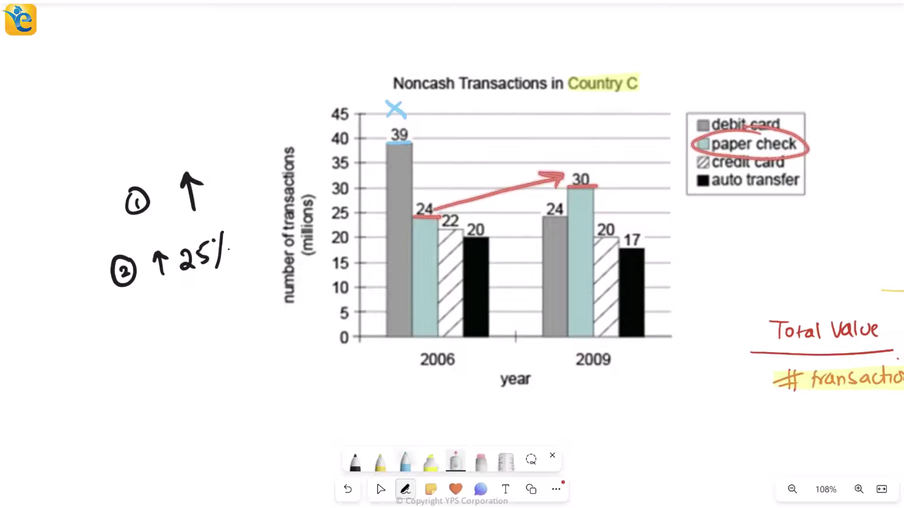
{"action": "left_click", "coordinate": [405, 462]}
{"action": "left_click_drag", "start_coordinate": [415, 191], "coordinate": [437, 178]}
Compare the 2006 and 2009 credit card bars with laser marks and draw a blue cross above the 2006 one
{"action": "left_click", "coordinate": [455, 461]}
{"action": "left_click_drag", "start_coordinate": [436, 229], "coordinate": [470, 231]}
{"action": "left_click_drag", "start_coordinate": [593, 235], "coordinate": [627, 238]}
{"action": "mouse_move", "coordinate": [445, 204]}
{"action": "left_mouse_down"}
{"action": "mouse_move", "coordinate": [595, 221]}
{"action": "mouse_move", "coordinate": [583, 224]}
{"action": "left_mouse_up"}
{"action": "left_click", "coordinate": [404, 462]}
{"action": "mouse_move", "coordinate": [448, 198]}
{"action": "left_mouse_down"}
{"action": "mouse_move", "coordinate": [461, 209]}
{"action": "mouse_move", "coordinate": [449, 210]}
{"action": "mouse_move", "coordinate": [494, 237]}
{"action": "left_mouse_up"}
Point out the 2009 auto transfer bar and draw a blue cross above the 2006 auto transfer bar
{"action": "left_click", "coordinate": [455, 461]}
{"action": "left_click_drag", "start_coordinate": [611, 246], "coordinate": [663, 248]}
{"action": "left_click", "coordinate": [404, 461]}
{"action": "mouse_move", "coordinate": [475, 208]}
{"action": "left_mouse_down"}
{"action": "mouse_move", "coordinate": [485, 219]}
{"action": "mouse_move", "coordinate": [473, 219]}
{"action": "left_mouse_up"}
Draw a blue tick beside the circled 1 to mark the first condition as applied
{"action": "left_click", "coordinate": [456, 461]}
{"action": "mouse_move", "coordinate": [202, 149]}
{"action": "left_mouse_down"}
{"action": "mouse_move", "coordinate": [178, 235]}
{"action": "mouse_move", "coordinate": [174, 136]}
{"action": "left_mouse_up"}
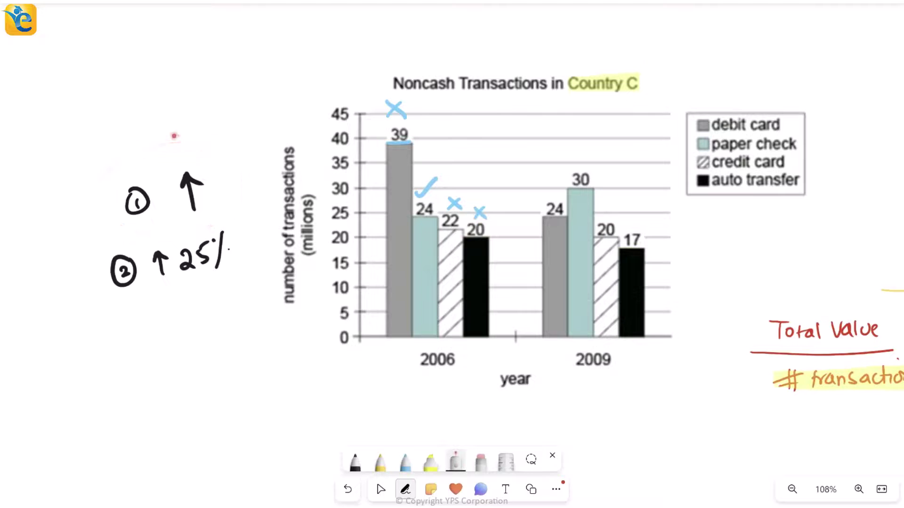
{"action": "left_click", "coordinate": [404, 461]}
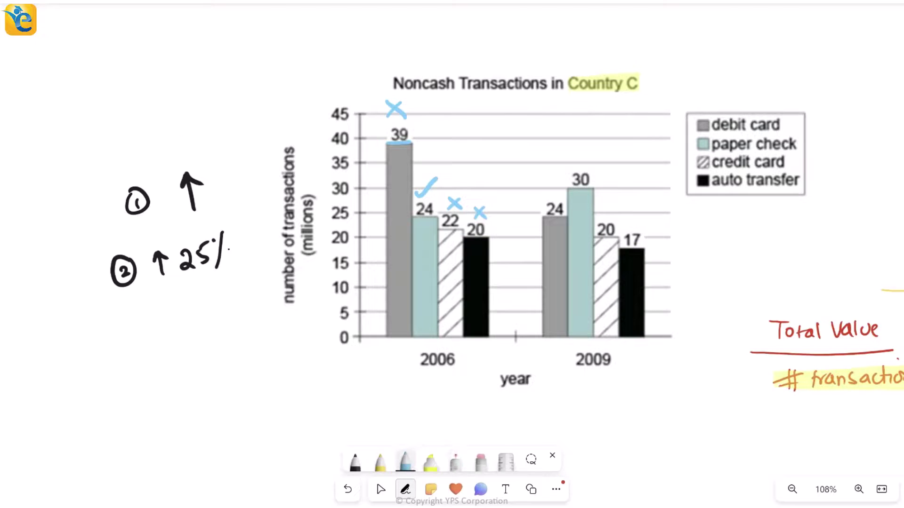
{"action": "left_click_drag", "start_coordinate": [96, 203], "coordinate": [131, 183]}
Examine the 25% condition against the legend and the paired 2006 and 2009 bars using laser-pointer strokes
{"action": "left_click", "coordinate": [455, 462]}
{"action": "mouse_move", "coordinate": [737, 93]}
{"action": "left_mouse_down"}
{"action": "mouse_move", "coordinate": [677, 189]}
{"action": "mouse_move", "coordinate": [680, 103]}
{"action": "left_mouse_up"}
{"action": "left_click_drag", "start_coordinate": [133, 292], "coordinate": [225, 271]}
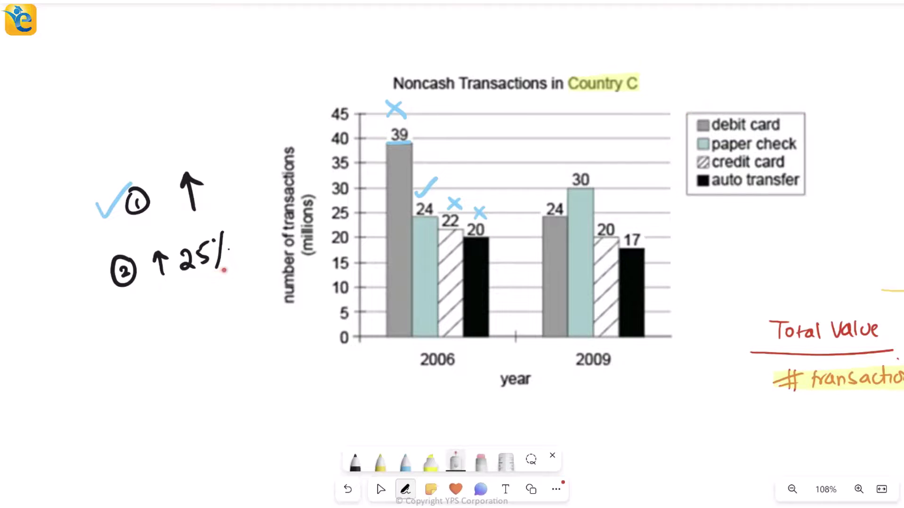
{"action": "left_click_drag", "start_coordinate": [210, 186], "coordinate": [242, 166]}
{"action": "left_click_drag", "start_coordinate": [230, 244], "coordinate": [262, 212]}
{"action": "left_click_drag", "start_coordinate": [152, 288], "coordinate": [236, 266]}
{"action": "mouse_move", "coordinate": [393, 335]}
{"action": "left_mouse_down"}
{"action": "mouse_move", "coordinate": [394, 344]}
{"action": "mouse_move", "coordinate": [591, 320]}
{"action": "left_mouse_up"}
{"action": "left_click_drag", "start_coordinate": [462, 340], "coordinate": [619, 333]}
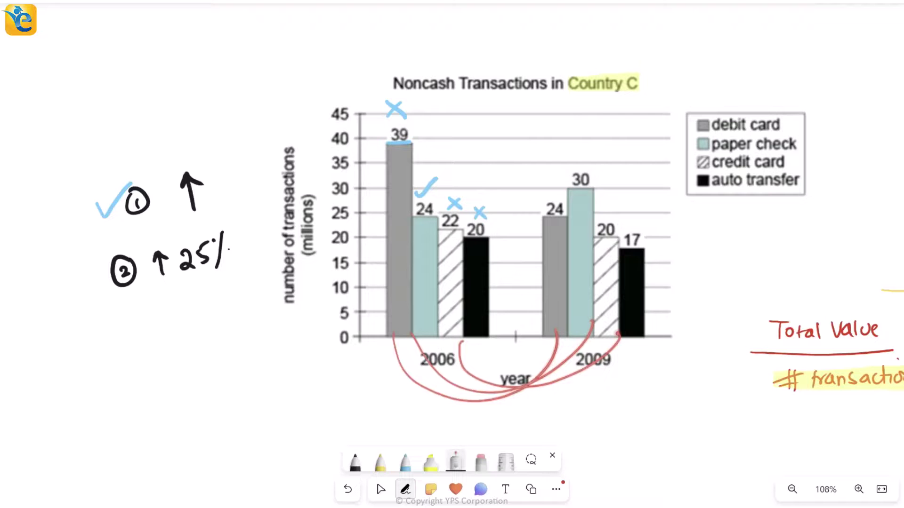
{"action": "left_click_drag", "start_coordinate": [141, 295], "coordinate": [287, 258]}
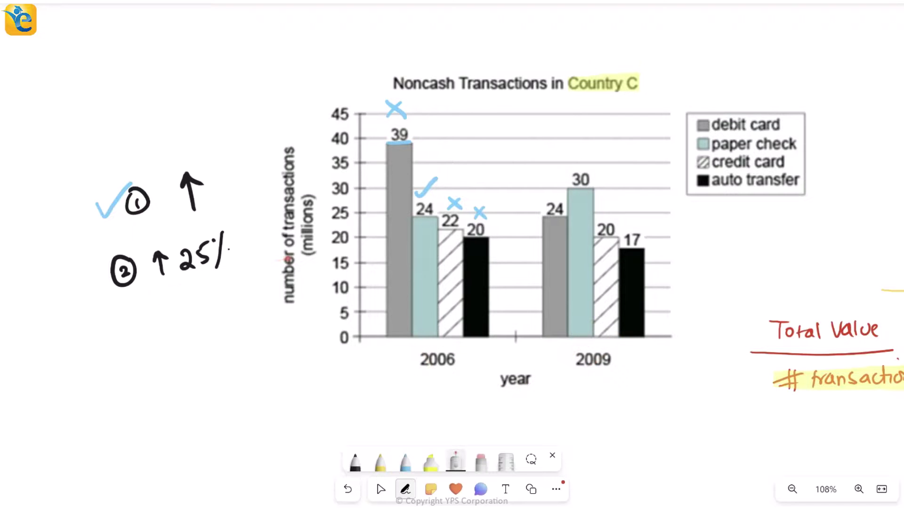
{"action": "left_click_drag", "start_coordinate": [214, 200], "coordinate": [254, 197]}
Mark option B, Paper Check, with a blue tick as the answer to question 2
{"action": "scroll", "coordinate": [604, 325], "scroll_direction": "down", "scroll_amount": 5}
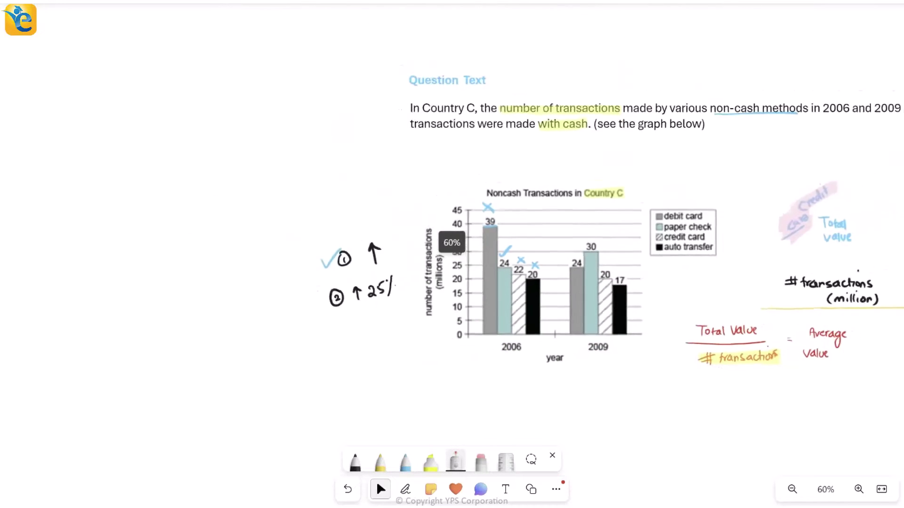
{"action": "scroll", "coordinate": [452, 242], "scroll_direction": "down", "scroll_amount": 6}
{"action": "scroll", "coordinate": [451, 242], "scroll_direction": "right", "scroll_amount": 8}
{"action": "scroll", "coordinate": [452, 254], "scroll_direction": "down", "scroll_amount": 5}
{"action": "scroll", "coordinate": [452, 254], "scroll_direction": "right", "scroll_amount": 8}
{"action": "scroll", "coordinate": [609, 300], "scroll_direction": "up", "scroll_amount": 3}
{"action": "scroll", "coordinate": [452, 254], "scroll_direction": "right", "scroll_amount": 2}
{"action": "left_click", "coordinate": [405, 461]}
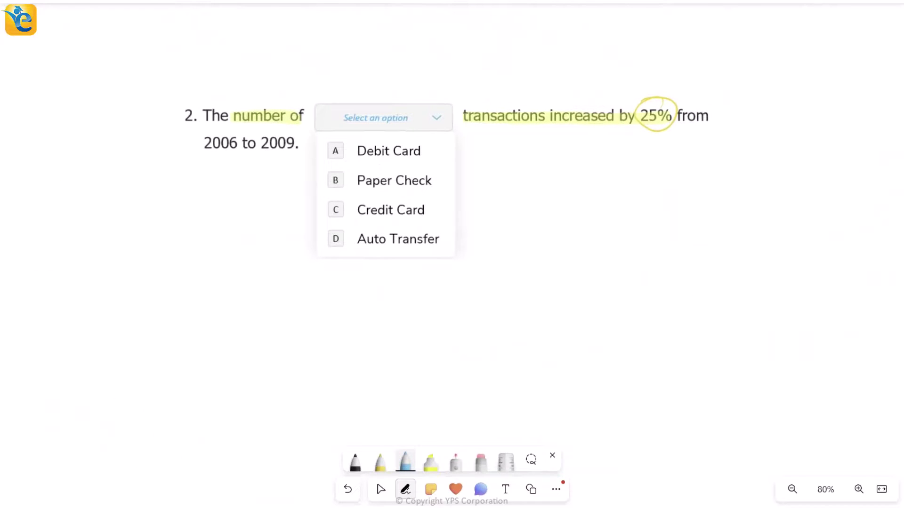
{"action": "left_click_drag", "start_coordinate": [314, 183], "coordinate": [342, 168]}
Review the question text and chart with laser marks on the years, the paper check legend entry and the vertical axis
{"action": "left_click", "coordinate": [380, 489]}
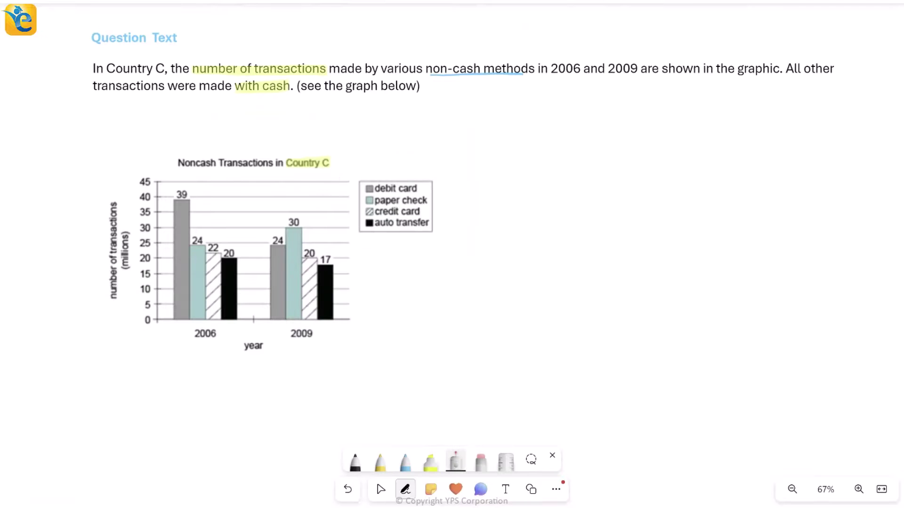
{"action": "mouse_move", "coordinate": [109, 60]}
{"action": "left_mouse_down"}
{"action": "mouse_move", "coordinate": [69, 151]}
{"action": "mouse_move", "coordinate": [95, 292]}
{"action": "left_mouse_up"}
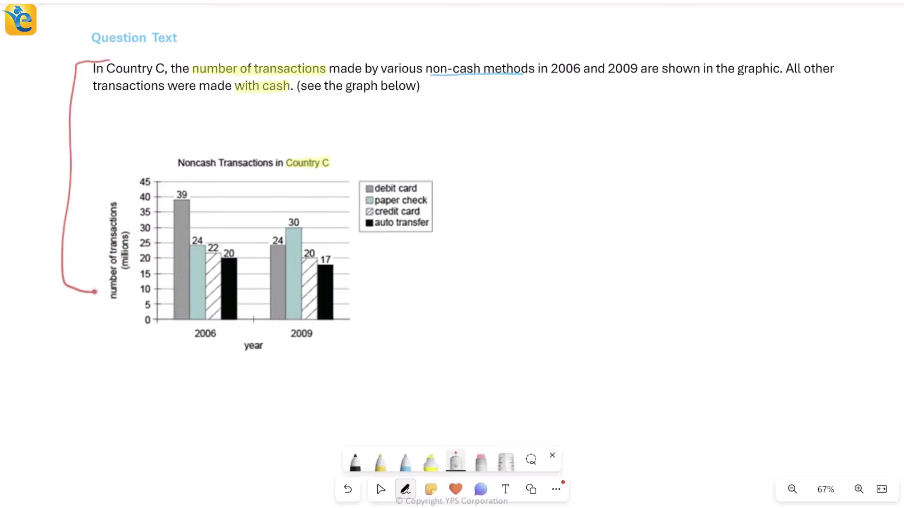
{"action": "left_click_drag", "start_coordinate": [146, 353], "coordinate": [324, 346]}
{"action": "left_click_drag", "start_coordinate": [166, 348], "coordinate": [327, 349]}
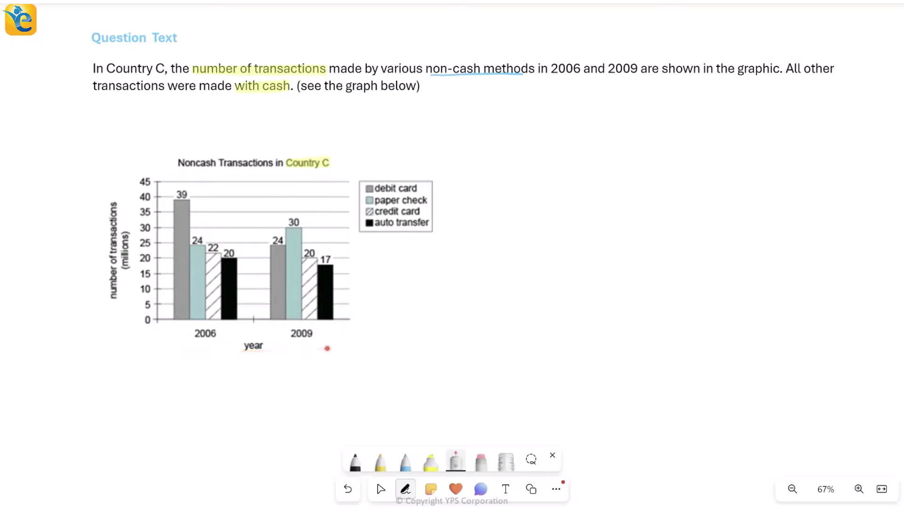
{"action": "mouse_move", "coordinate": [214, 325]}
{"action": "left_mouse_down"}
{"action": "mouse_move", "coordinate": [194, 330]}
{"action": "mouse_move", "coordinate": [207, 324]}
{"action": "left_mouse_up"}
{"action": "left_click_drag", "start_coordinate": [289, 330], "coordinate": [297, 326]}
{"action": "mouse_move", "coordinate": [368, 201]}
{"action": "left_mouse_down"}
{"action": "mouse_move", "coordinate": [207, 221]}
{"action": "mouse_move", "coordinate": [317, 229]}
{"action": "left_mouse_up"}
{"action": "left_click_drag", "start_coordinate": [121, 192], "coordinate": [124, 321]}
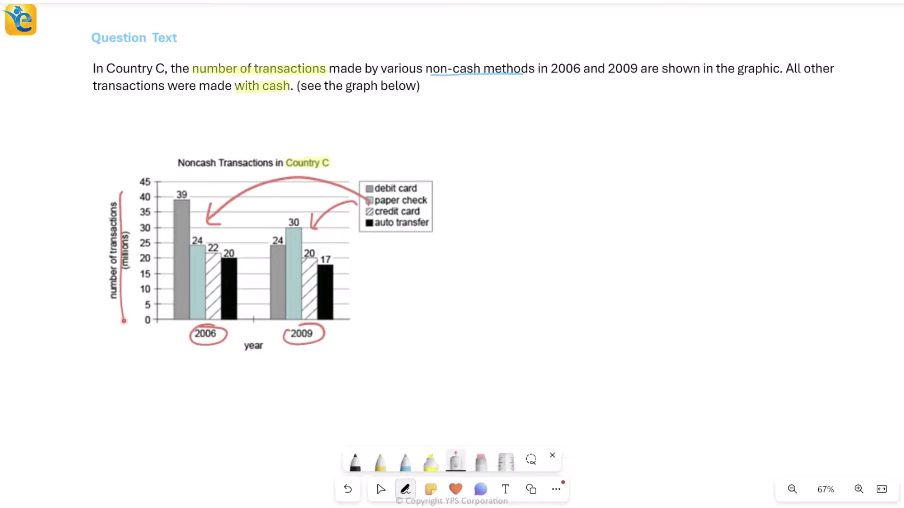
Review the question 1 stem, underlining the average value of credit card transactions and the 2006 to 2009 period with the laser pointer
{"action": "scroll", "coordinate": [124, 321], "scroll_direction": "down", "scroll_amount": 15}
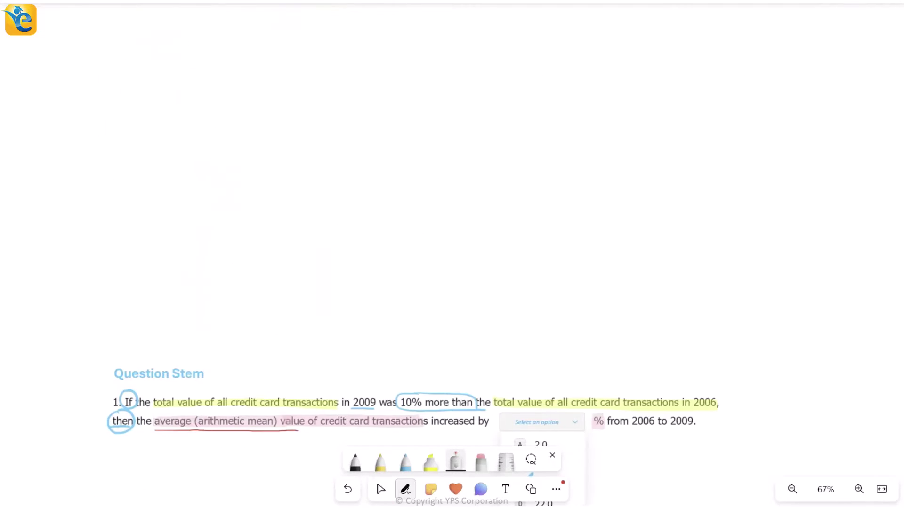
{"action": "scroll", "coordinate": [452, 264], "scroll_direction": "down", "scroll_amount": 2}
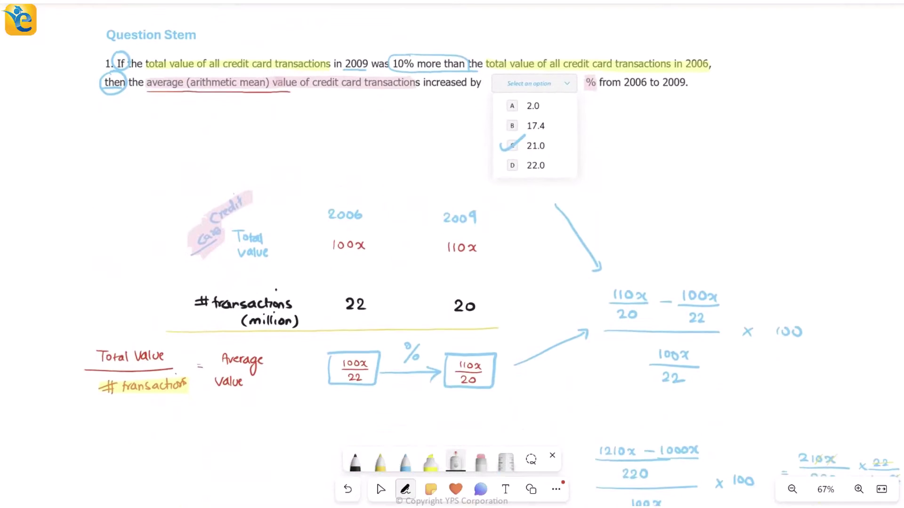
{"action": "mouse_move", "coordinate": [178, 42]}
{"action": "left_mouse_down"}
{"action": "mouse_move", "coordinate": [141, 116]}
{"action": "mouse_move", "coordinate": [177, 47]}
{"action": "left_mouse_up"}
{"action": "scroll", "coordinate": [356, 323], "scroll_direction": "down", "scroll_amount": 2}
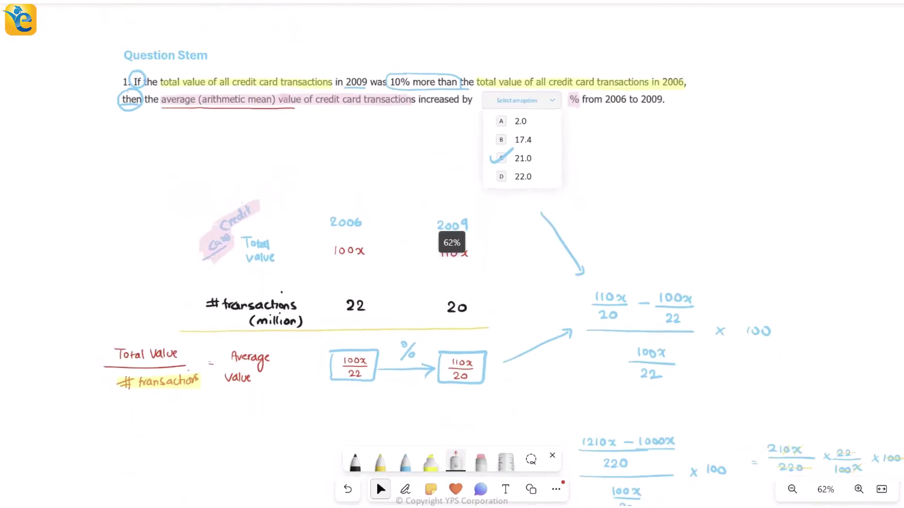
{"action": "scroll", "coordinate": [451, 263], "scroll_direction": "down", "scroll_amount": 1}
{"action": "left_click", "coordinate": [404, 489]}
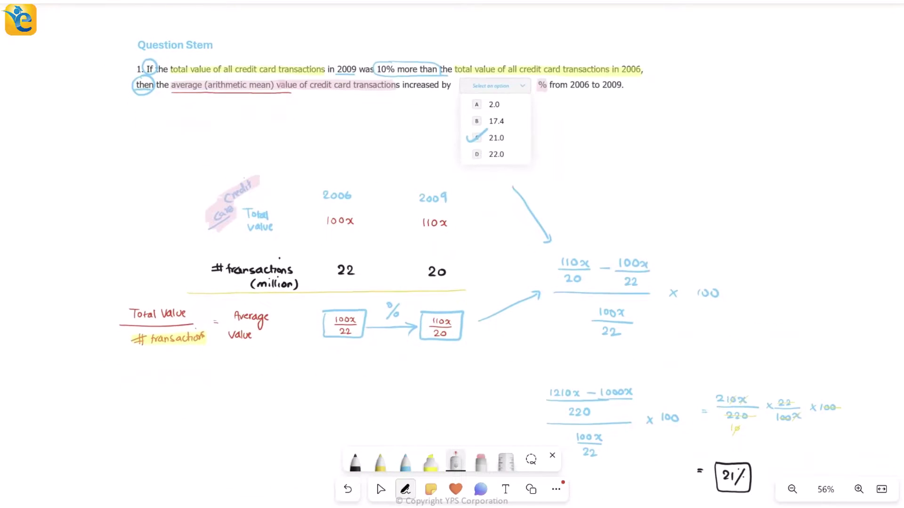
{"action": "mouse_move", "coordinate": [313, 295]}
{"action": "left_mouse_down"}
{"action": "mouse_move", "coordinate": [301, 288]}
{"action": "mouse_move", "coordinate": [478, 325]}
{"action": "mouse_move", "coordinate": [285, 304]}
{"action": "left_mouse_up"}
{"action": "left_click_drag", "start_coordinate": [215, 102], "coordinate": [351, 99]}
{"action": "left_click_drag", "start_coordinate": [537, 99], "coordinate": [630, 101]}
Review the credit card table with laser marks on total value, number of transactions and the average value formula
{"action": "scroll", "coordinate": [396, 305], "scroll_direction": "up", "scroll_amount": 5}
{"action": "scroll", "coordinate": [452, 254], "scroll_direction": "down", "scroll_amount": 2}
{"action": "scroll", "coordinate": [451, 254], "scroll_direction": "left", "scroll_amount": 3}
{"action": "left_click_drag", "start_coordinate": [396, 340], "coordinate": [645, 343]}
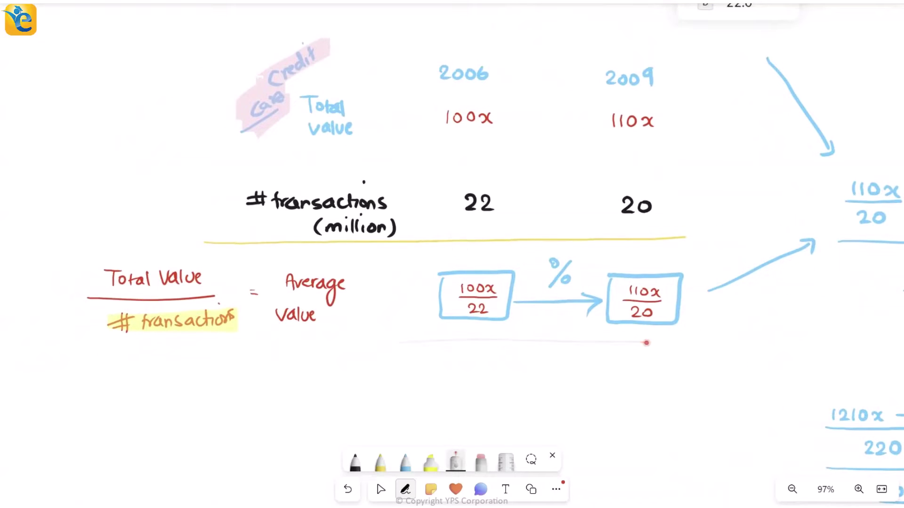
{"action": "left_click_drag", "start_coordinate": [185, 239], "coordinate": [175, 228]}
{"action": "mouse_move", "coordinate": [289, 147]}
{"action": "left_mouse_down"}
{"action": "mouse_move", "coordinate": [369, 96]}
{"action": "mouse_move", "coordinate": [277, 125]}
{"action": "left_mouse_up"}
{"action": "left_click_drag", "start_coordinate": [438, 137], "coordinate": [660, 144]}
{"action": "mouse_move", "coordinate": [298, 123]}
{"action": "left_mouse_down"}
{"action": "mouse_move", "coordinate": [238, 118]}
{"action": "mouse_move", "coordinate": [94, 379]}
{"action": "mouse_move", "coordinate": [155, 363]}
{"action": "left_mouse_up"}
{"action": "mouse_move", "coordinate": [163, 303]}
{"action": "left_mouse_down"}
{"action": "mouse_move", "coordinate": [184, 348]}
{"action": "mouse_move", "coordinate": [155, 307]}
{"action": "left_mouse_up"}
{"action": "left_click_drag", "start_coordinate": [267, 332], "coordinate": [348, 329]}
{"action": "left_click_drag", "start_coordinate": [351, 314], "coordinate": [375, 262]}
{"action": "left_click_drag", "start_coordinate": [363, 253], "coordinate": [277, 261]}
{"action": "left_click_drag", "start_coordinate": [267, 268], "coordinate": [244, 317]}
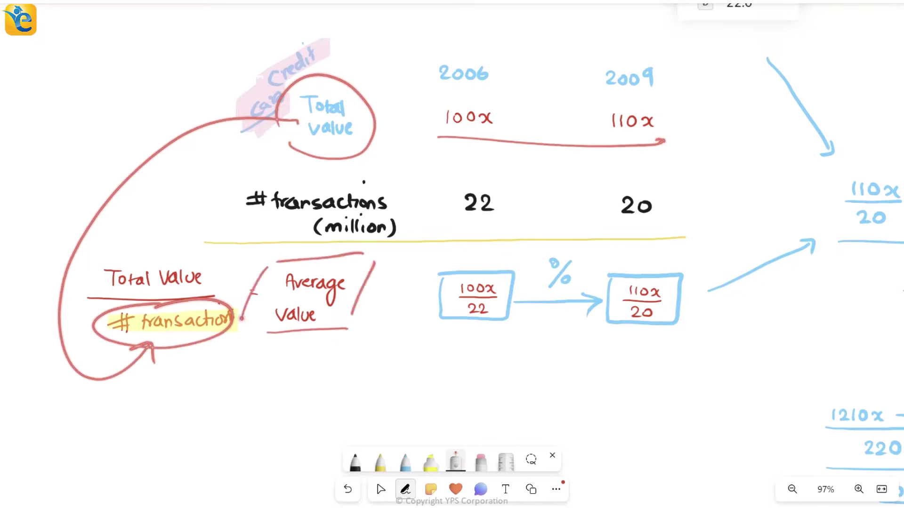
Review the percentage-increase calculation for the average credit card transaction value down to its boxed result
{"action": "scroll", "coordinate": [452, 254], "scroll_direction": "down", "scroll_amount": 4}
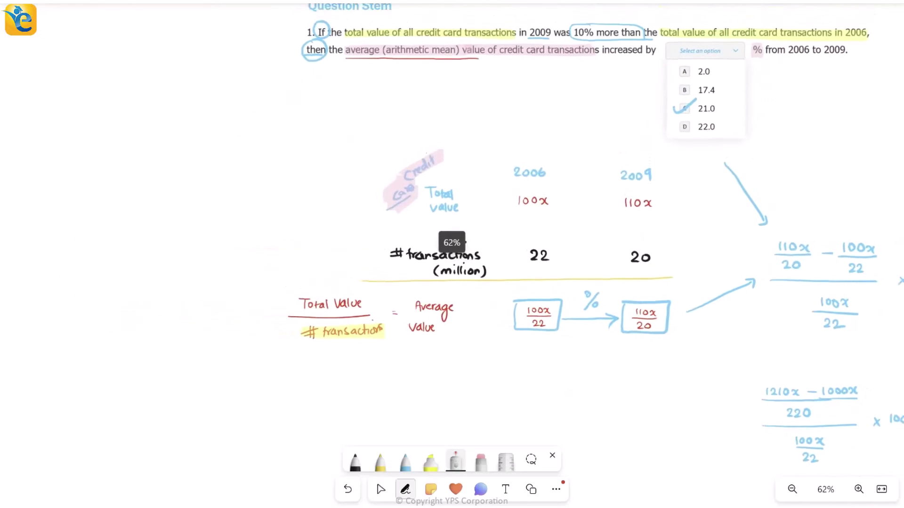
{"action": "scroll", "coordinate": [451, 254], "scroll_direction": "right", "scroll_amount": 8}
{"action": "mouse_move", "coordinate": [423, 173]}
{"action": "left_mouse_down"}
{"action": "mouse_move", "coordinate": [369, 188]}
{"action": "mouse_move", "coordinate": [481, 155]}
{"action": "mouse_move", "coordinate": [385, 159]}
{"action": "left_mouse_up"}
{"action": "scroll", "coordinate": [451, 254], "scroll_direction": "down", "scroll_amount": 1}
{"action": "scroll", "coordinate": [451, 254], "scroll_direction": "left", "scroll_amount": 1}
{"action": "left_click", "coordinate": [405, 489]}
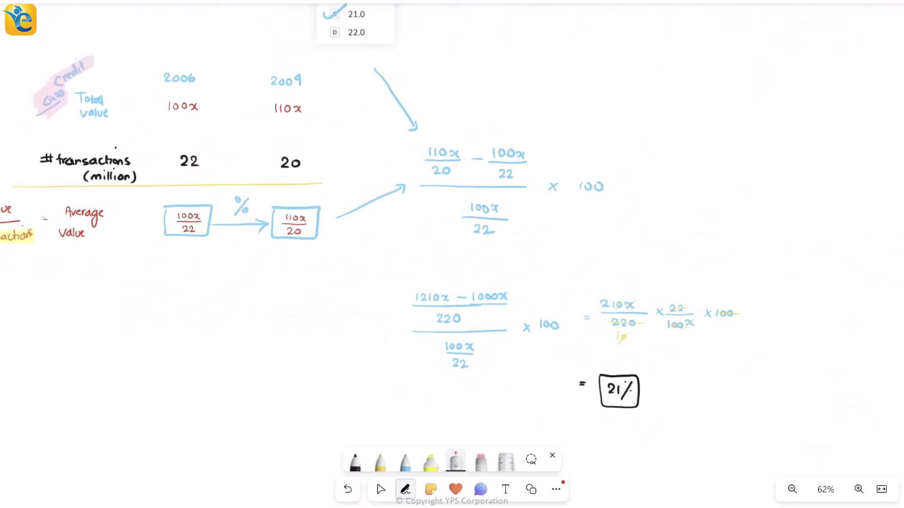
Reread question 2, underlining its wording with the laser pointer and linking it by an arrow to the two conditions
{"action": "scroll", "coordinate": [452, 254], "scroll_direction": "right", "scroll_amount": 10}
{"action": "scroll", "coordinate": [452, 254], "scroll_direction": "up", "scroll_amount": 1}
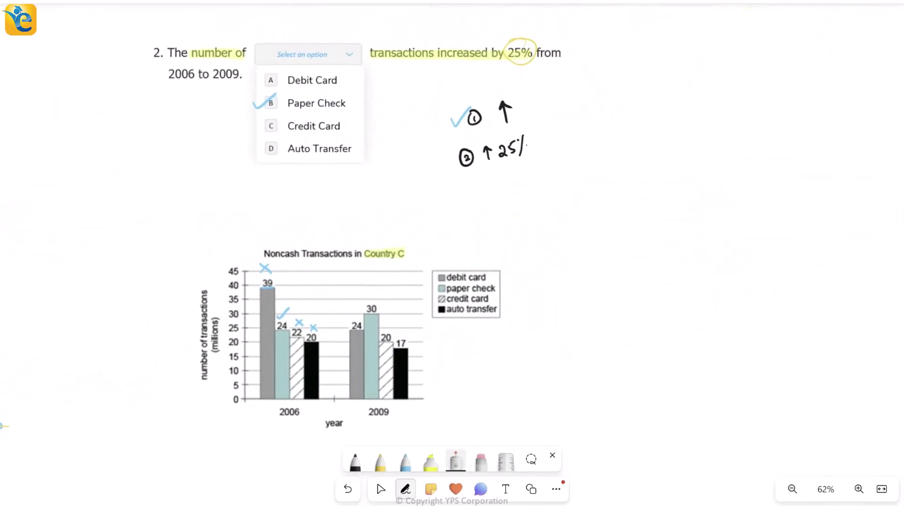
{"action": "left_click_drag", "start_coordinate": [170, 64], "coordinate": [245, 66]}
{"action": "left_click_drag", "start_coordinate": [362, 61], "coordinate": [497, 65]}
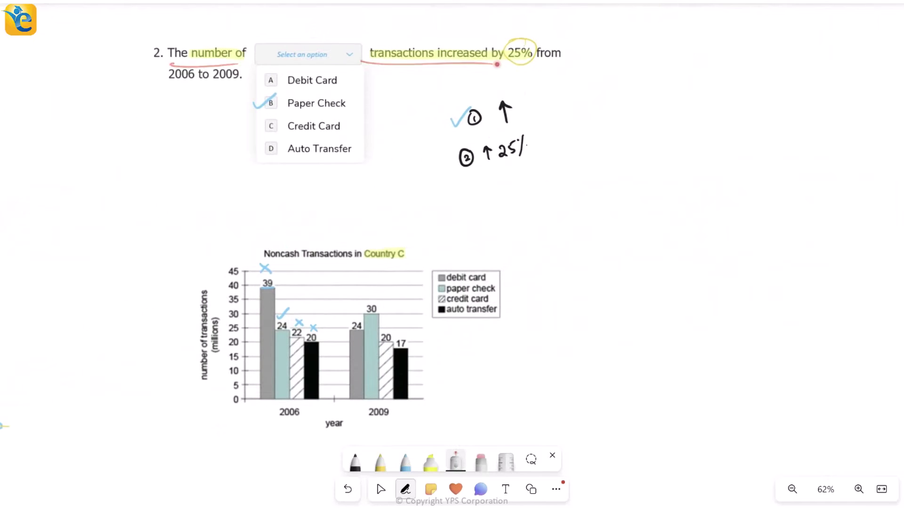
{"action": "mouse_move", "coordinate": [206, 81]}
{"action": "left_mouse_down"}
{"action": "mouse_move", "coordinate": [368, 196]}
{"action": "mouse_move", "coordinate": [432, 170]}
{"action": "left_mouse_up"}
{"action": "left_click_drag", "start_coordinate": [398, 162], "coordinate": [427, 197]}
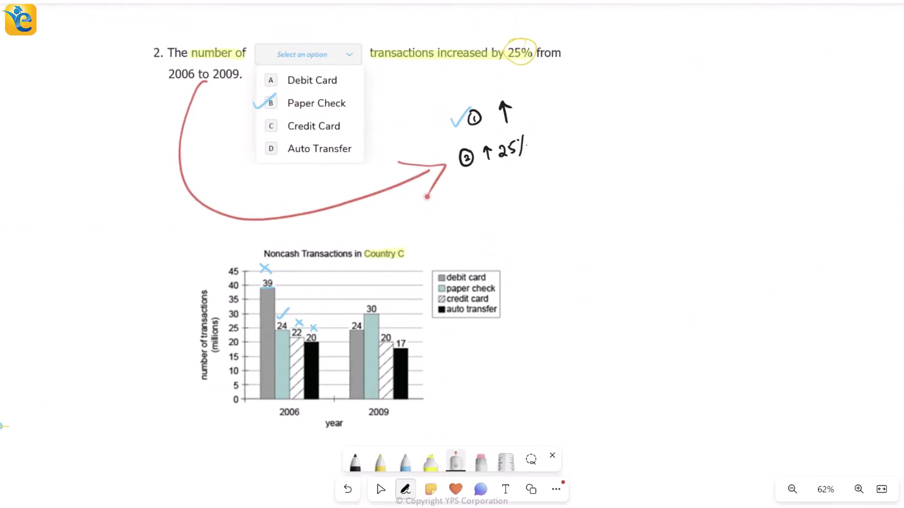
{"action": "left_click_drag", "start_coordinate": [189, 61], "coordinate": [236, 63]}
{"action": "left_click_drag", "start_coordinate": [389, 66], "coordinate": [533, 69]}
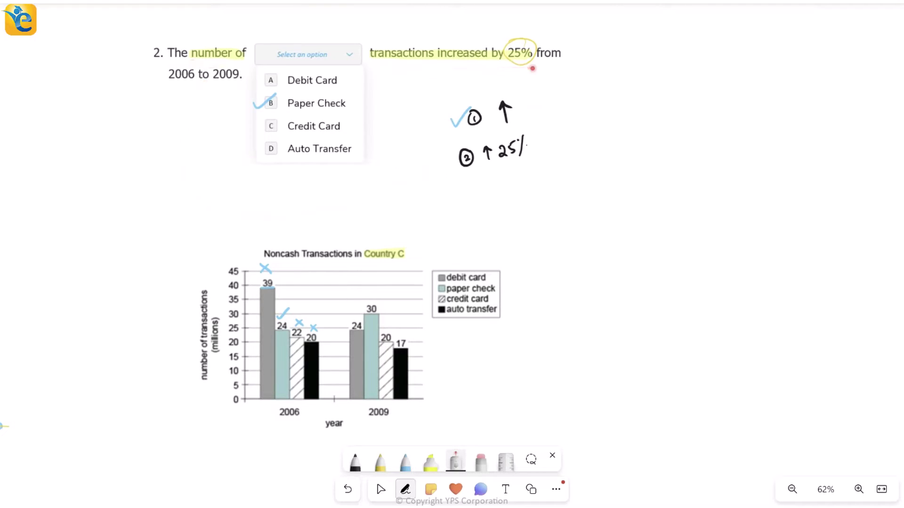
Recap the two written conditions, the answer options and the chart of question 2 with laser-pointer strokes
{"action": "left_click_drag", "start_coordinate": [528, 102], "coordinate": [580, 76]}
{"action": "mouse_move", "coordinate": [560, 106]}
{"action": "left_mouse_down"}
{"action": "mouse_move", "coordinate": [698, 288]}
{"action": "mouse_move", "coordinate": [438, 372]}
{"action": "mouse_move", "coordinate": [453, 396]}
{"action": "left_mouse_up"}
{"action": "left_click_drag", "start_coordinate": [274, 181], "coordinate": [348, 153]}
{"action": "left_click_drag", "start_coordinate": [474, 177], "coordinate": [557, 155]}
{"action": "left_click_drag", "start_coordinate": [244, 432], "coordinate": [342, 424]}
{"action": "left_click_drag", "start_coordinate": [237, 196], "coordinate": [344, 186]}
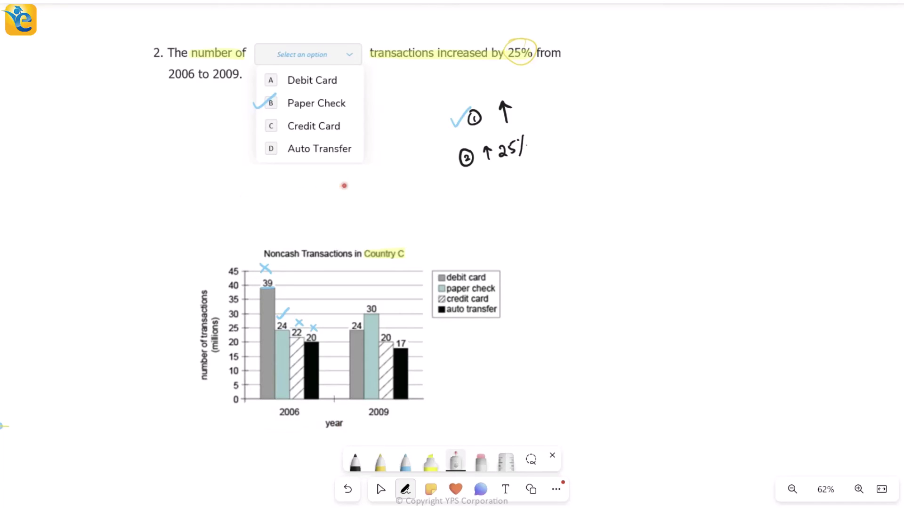